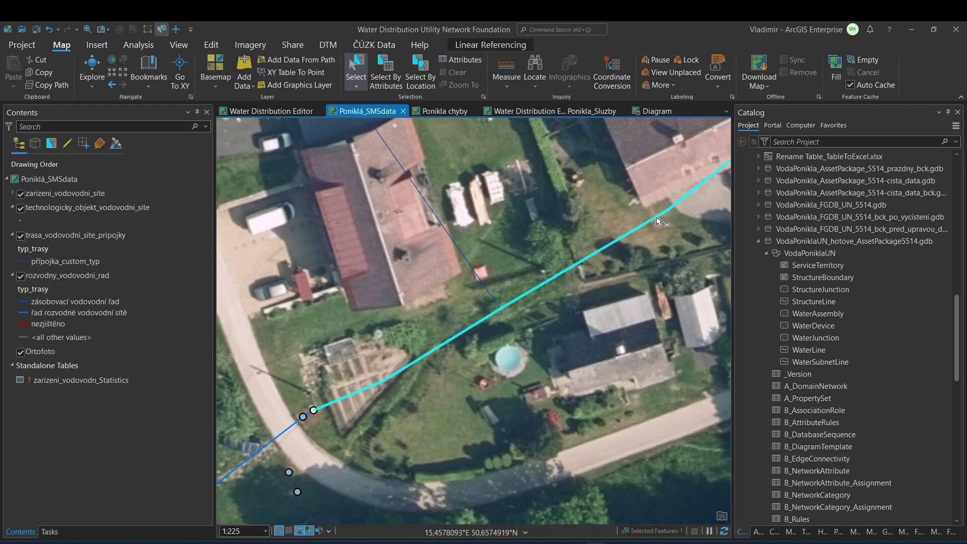
Step: Select the service connection line beside the house and inspect where it meets the water main
{"action": "left_click", "coordinate": [477, 277]}
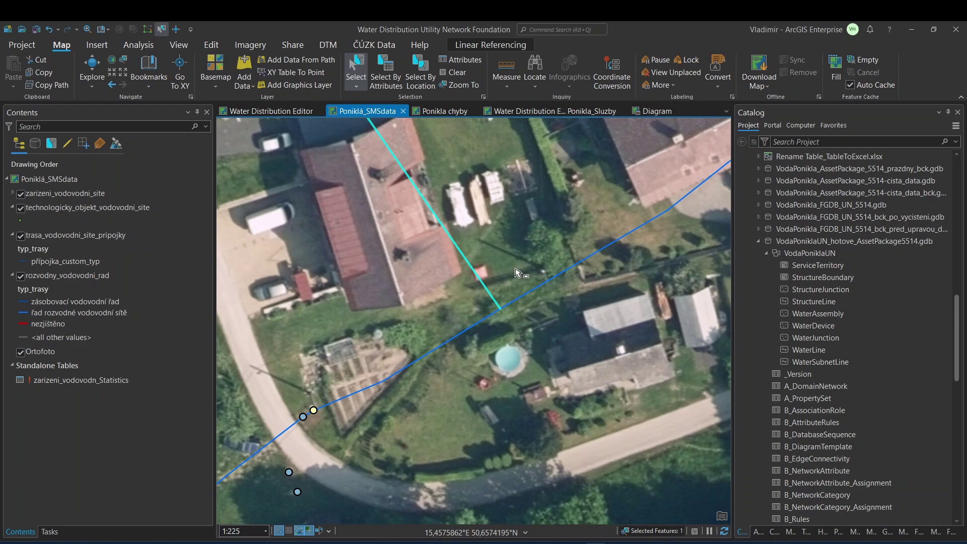
{"action": "scroll", "coordinate": [481, 310], "scroll_direction": "up", "scroll_amount": 4}
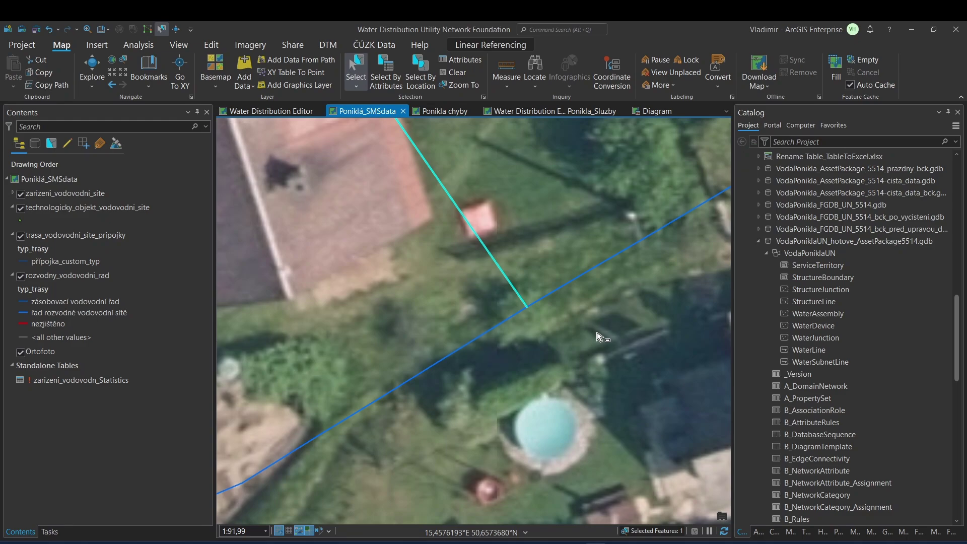
{"action": "left_click_drag", "start_coordinate": [599, 337], "coordinate": [503, 342]}
{"action": "scroll", "coordinate": [503, 341], "scroll_direction": "down", "scroll_amount": 3}
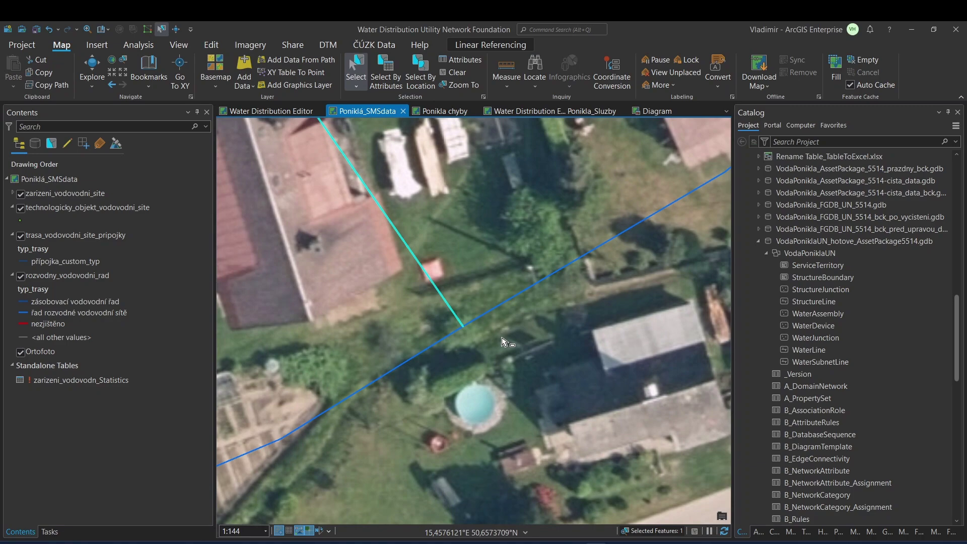
{"action": "scroll", "coordinate": [503, 341], "scroll_direction": "down", "scroll_amount": 5}
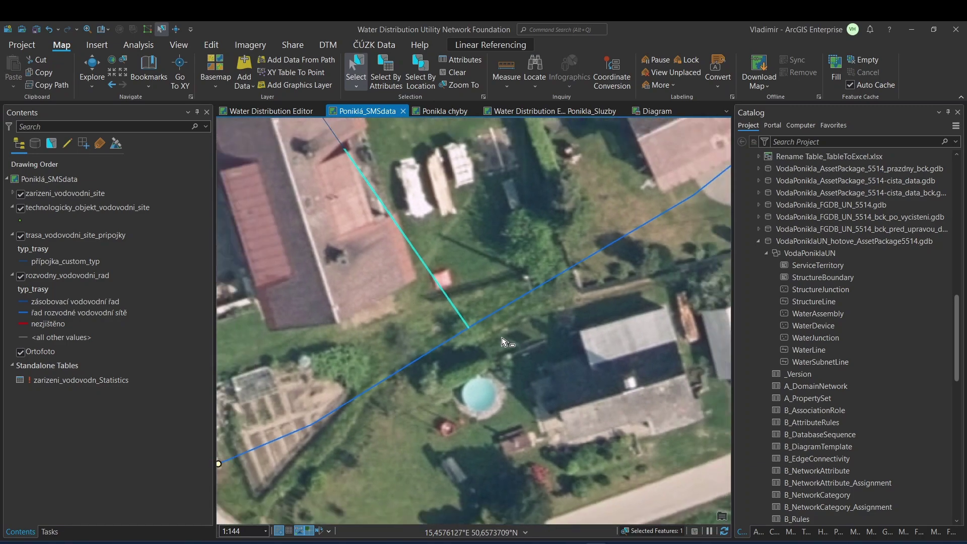
Step: Go to the Ponikla chyby bookmark starting with "nepropoj" and examine the ends of the two pipe lines beside the road at close range
{"action": "left_click", "coordinate": [153, 88]}
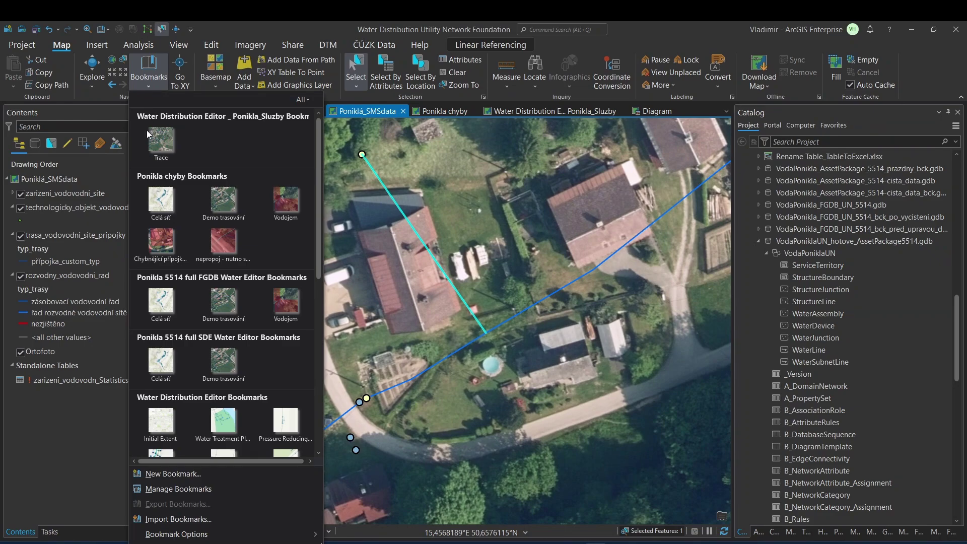
{"action": "left_click", "coordinate": [222, 246]}
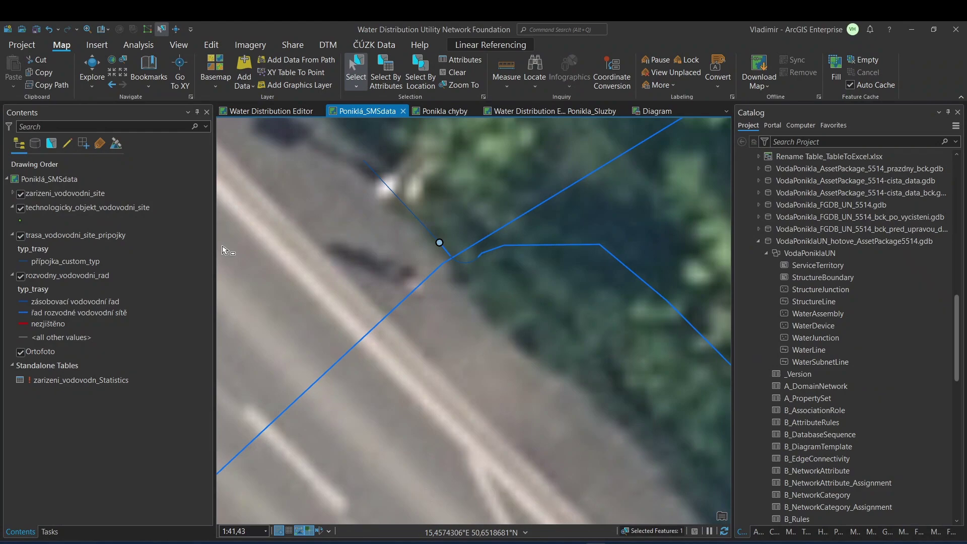
{"action": "scroll", "coordinate": [309, 210], "scroll_direction": "down", "scroll_amount": 3}
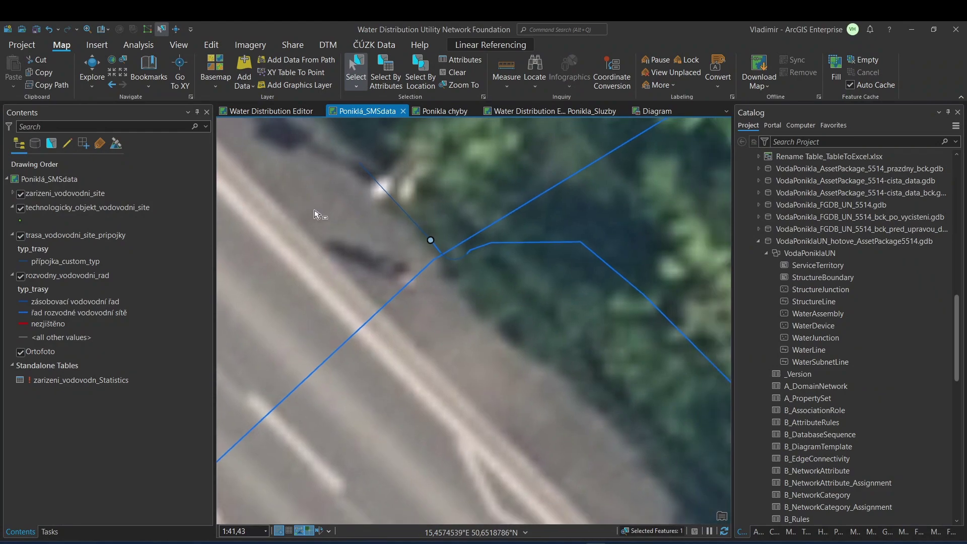
{"action": "scroll", "coordinate": [353, 222], "scroll_direction": "up", "scroll_amount": 2}
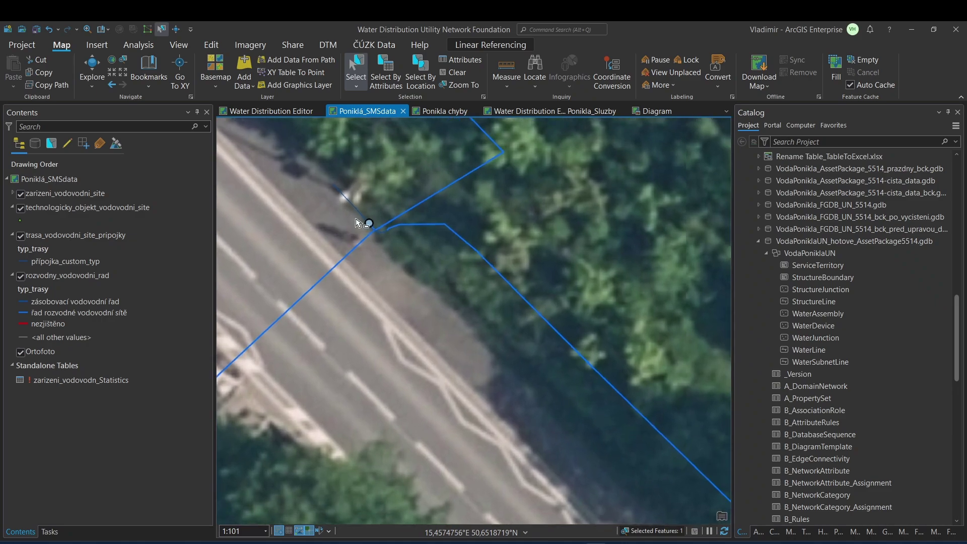
{"action": "scroll", "coordinate": [423, 221], "scroll_direction": "up", "scroll_amount": 2}
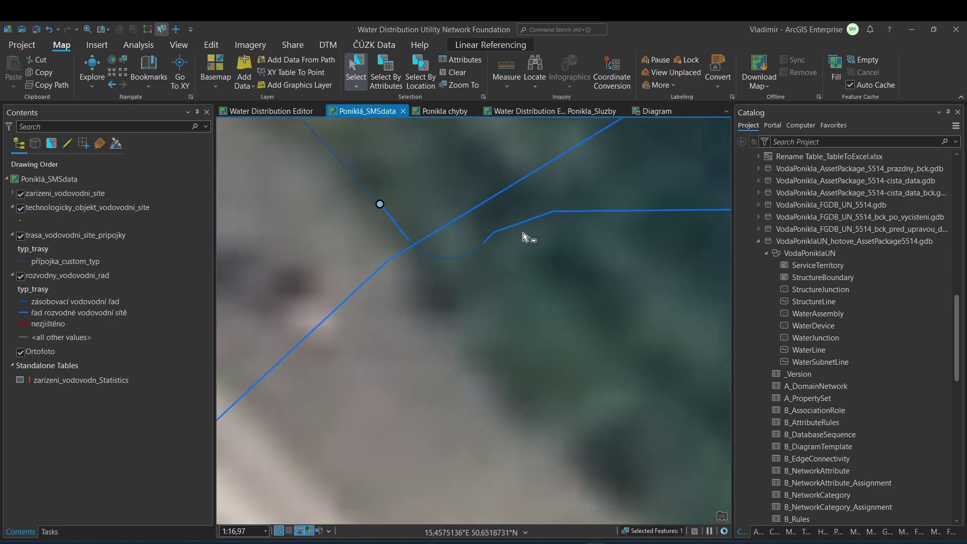
{"action": "scroll", "coordinate": [525, 237], "scroll_direction": "up", "scroll_amount": 2}
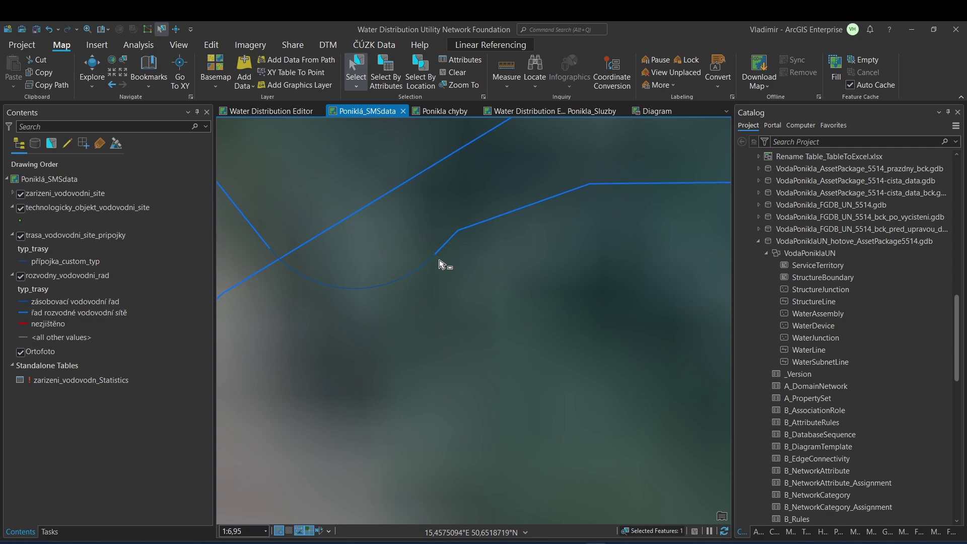
{"action": "scroll", "coordinate": [443, 264], "scroll_direction": "up", "scroll_amount": 2}
{"action": "scroll", "coordinate": [427, 245], "scroll_direction": "up", "scroll_amount": 5}
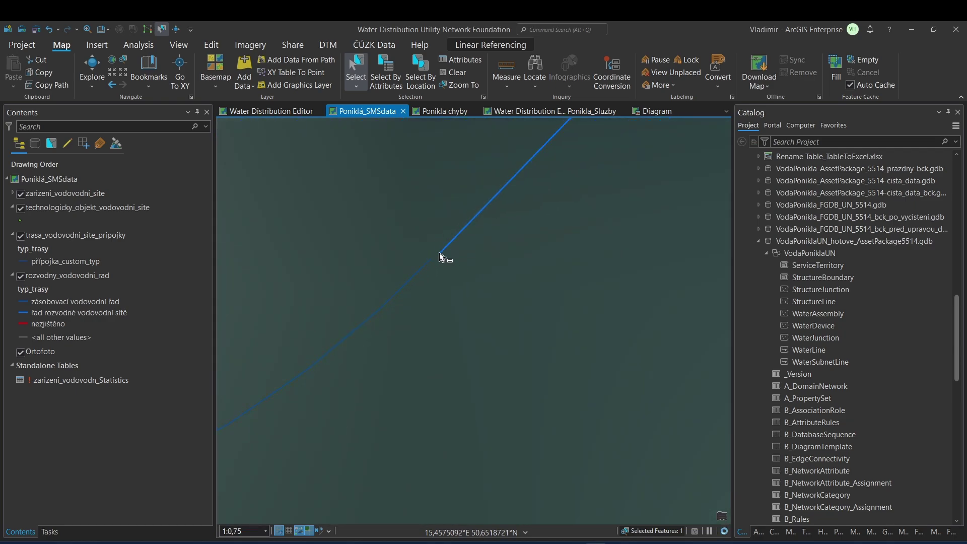
{"action": "scroll", "coordinate": [419, 272], "scroll_direction": "up", "scroll_amount": 1}
{"action": "scroll", "coordinate": [348, 357], "scroll_direction": "down", "scroll_amount": 2}
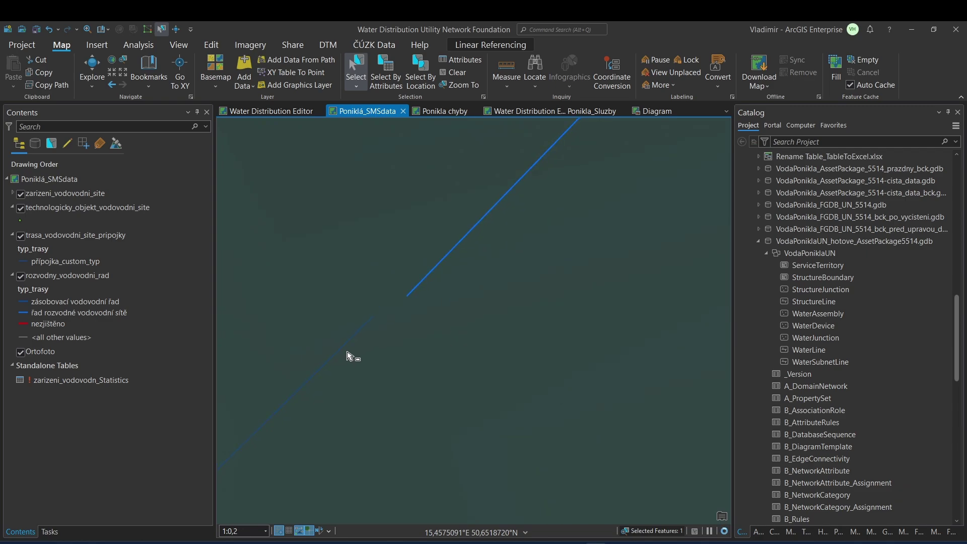
{"action": "scroll", "coordinate": [348, 356], "scroll_direction": "down", "scroll_amount": 1}
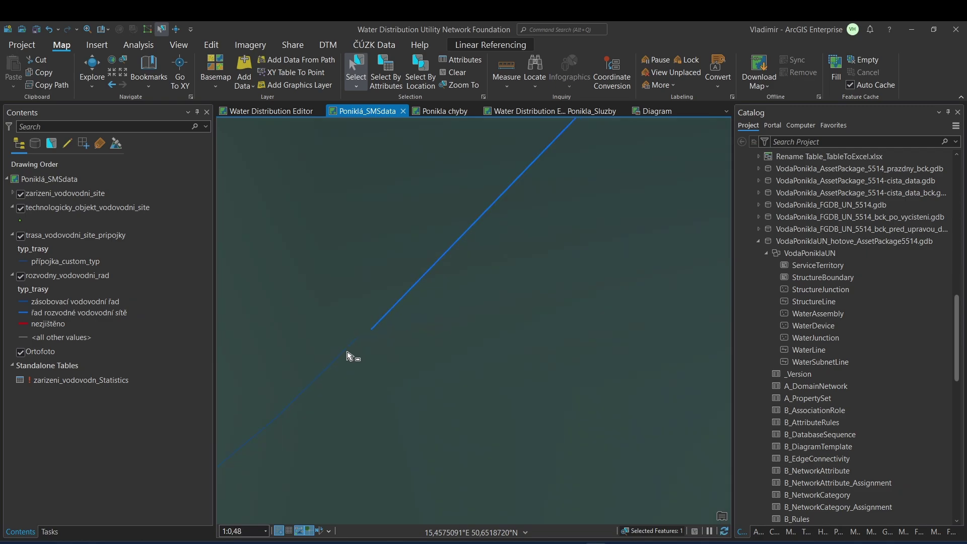
{"action": "scroll", "coordinate": [368, 330], "scroll_direction": "up", "scroll_amount": 1}
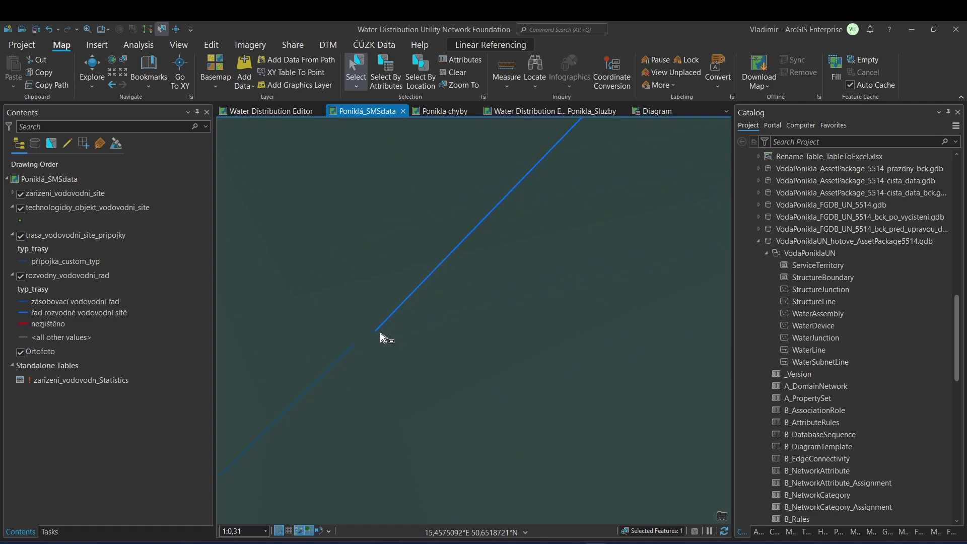
Step: Examine the wider water network around the faulty connection and the pipe junction by the road bridge
{"action": "scroll", "coordinate": [407, 327], "scroll_direction": "down", "scroll_amount": 7}
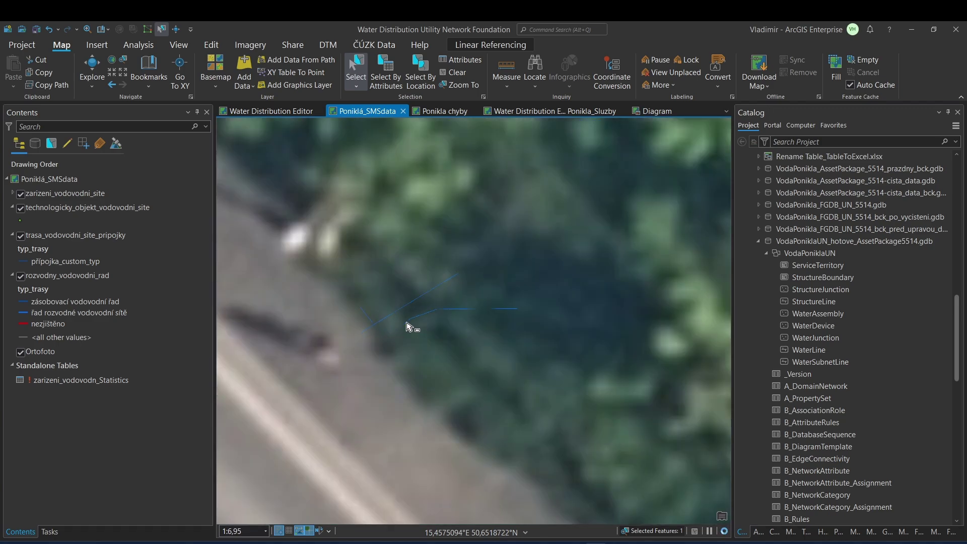
{"action": "scroll", "coordinate": [408, 326], "scroll_direction": "down", "scroll_amount": 12}
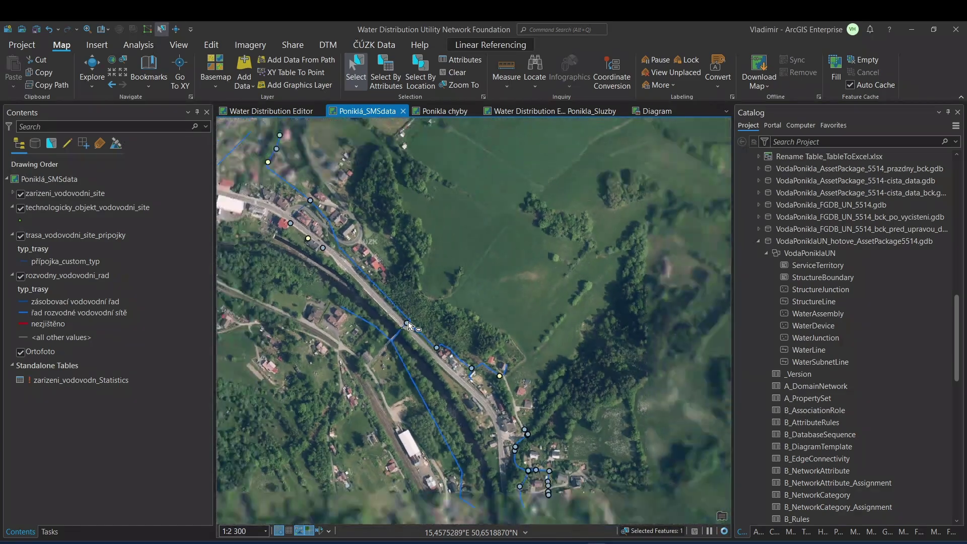
{"action": "scroll", "coordinate": [408, 326], "scroll_direction": "down", "scroll_amount": 3}
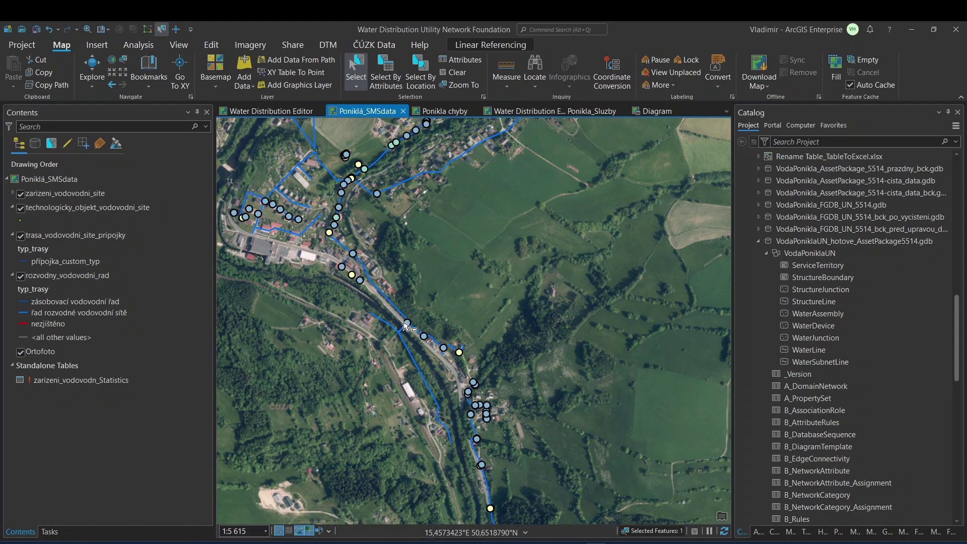
{"action": "scroll", "coordinate": [454, 297], "scroll_direction": "down", "scroll_amount": 2}
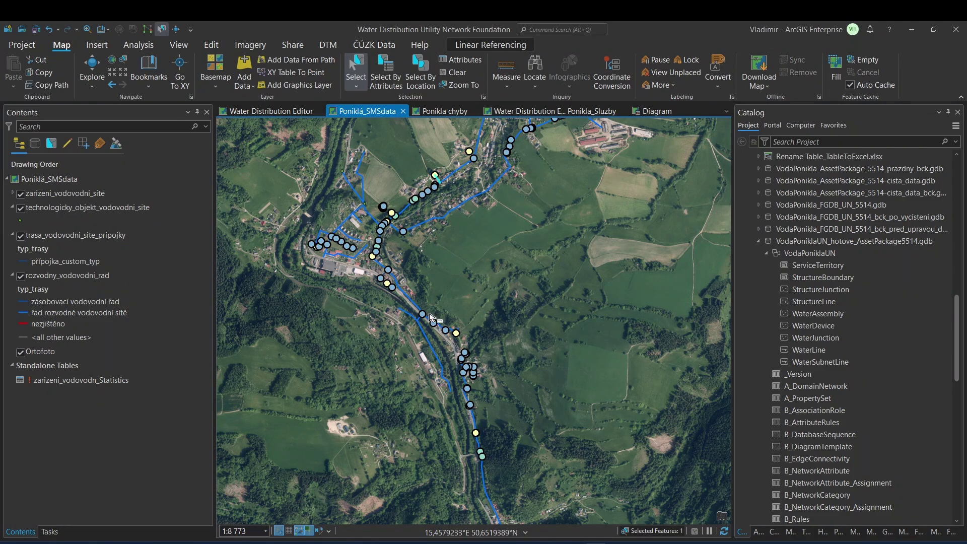
{"action": "scroll", "coordinate": [431, 325], "scroll_direction": "up", "scroll_amount": 4}
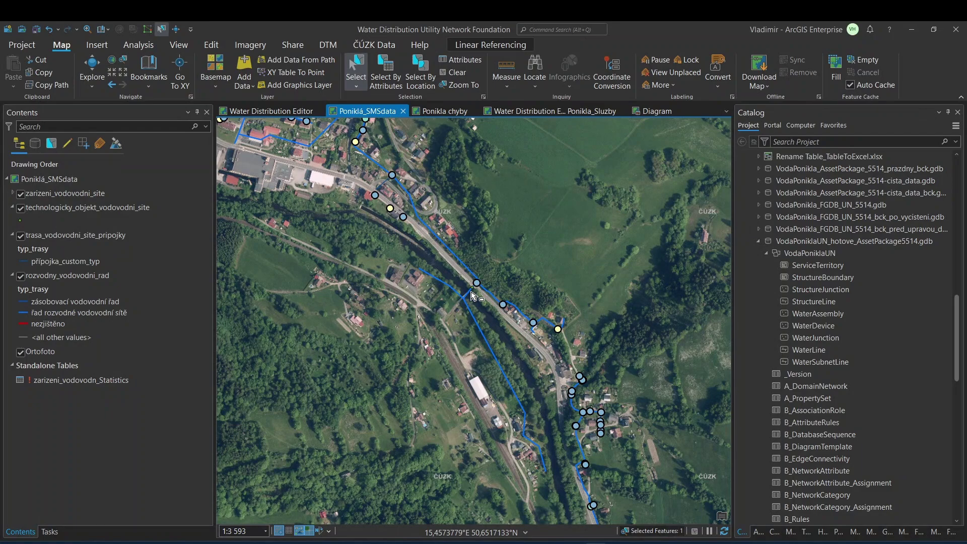
{"action": "scroll", "coordinate": [473, 295], "scroll_direction": "up", "scroll_amount": 4}
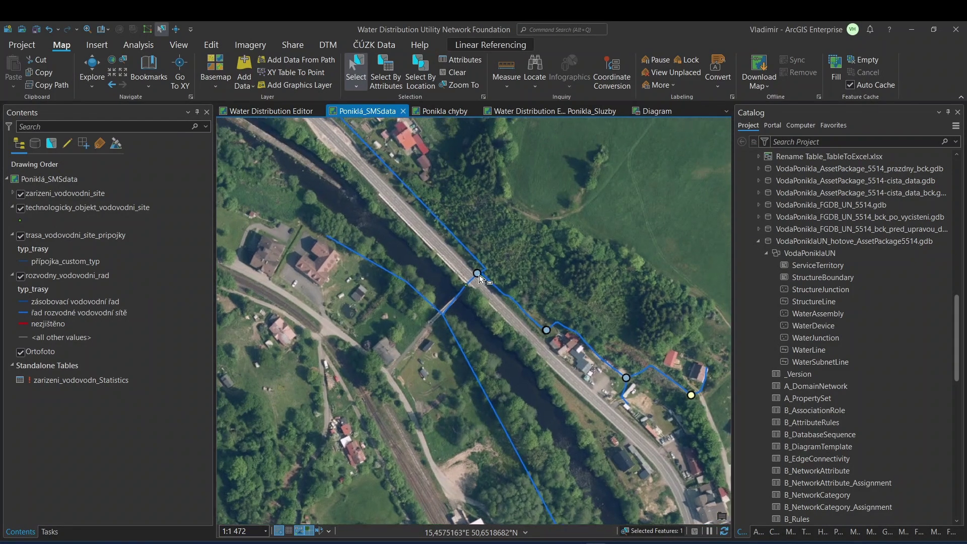
{"action": "scroll", "coordinate": [480, 279], "scroll_direction": "up", "scroll_amount": 3}
{"action": "scroll", "coordinate": [479, 278], "scroll_direction": "up", "scroll_amount": 2}
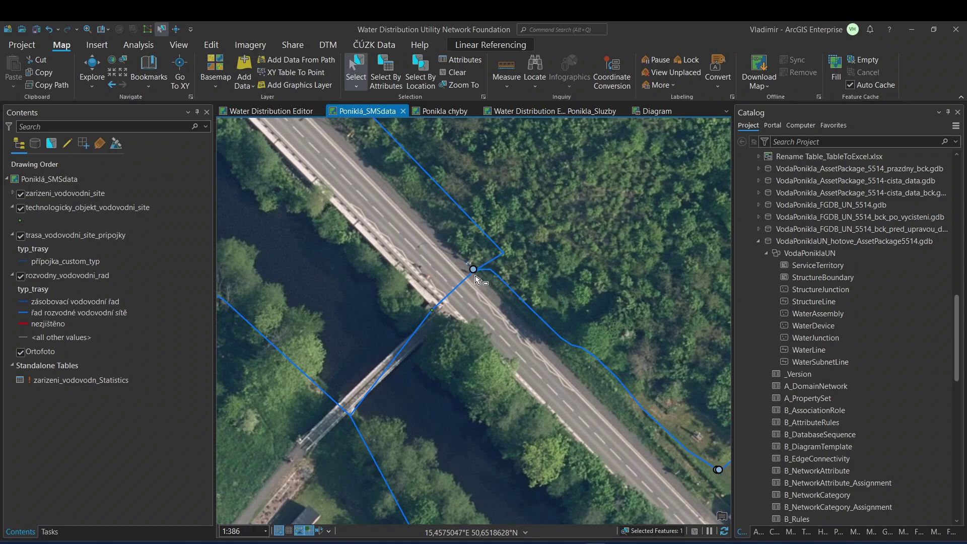
{"action": "scroll", "coordinate": [473, 272], "scroll_direction": "down", "scroll_amount": 1}
{"action": "scroll", "coordinate": [473, 272], "scroll_direction": "down", "scroll_amount": 3}
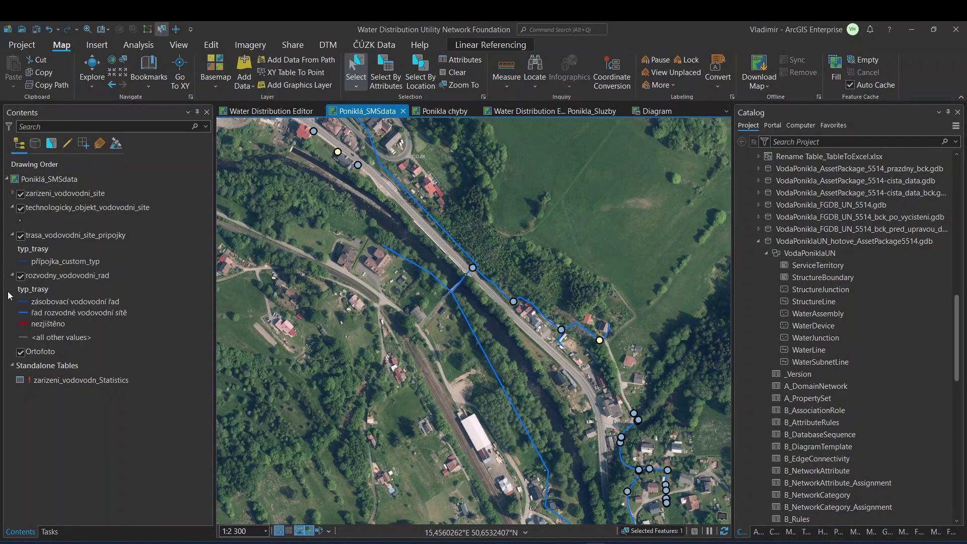
{"action": "scroll", "coordinate": [817, 363], "scroll_direction": "up", "scroll_amount": 2}
Step: Open the earlier Create Data Loading Workspace run from the geoprocessing history to review its parameters
{"action": "left_click", "coordinate": [788, 315]}
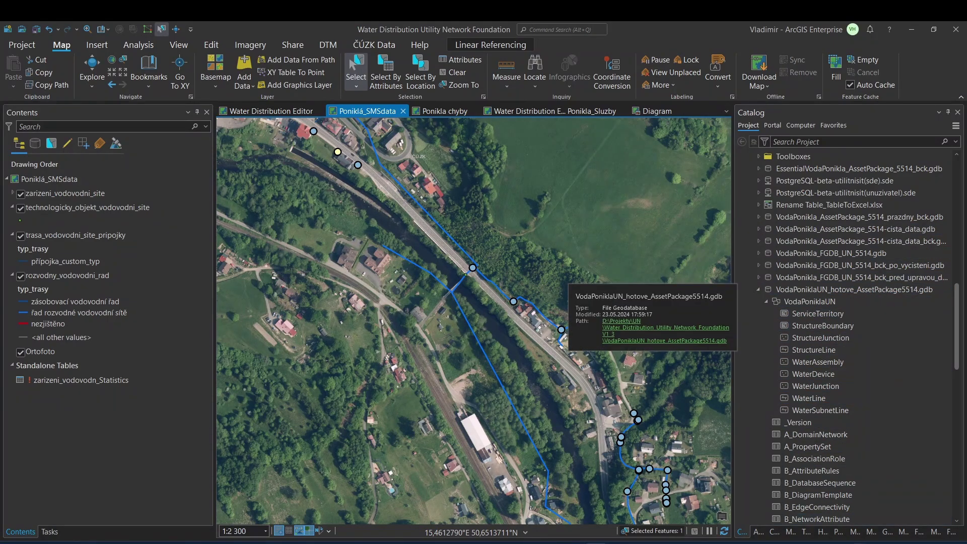
{"action": "left_click", "coordinate": [821, 532]}
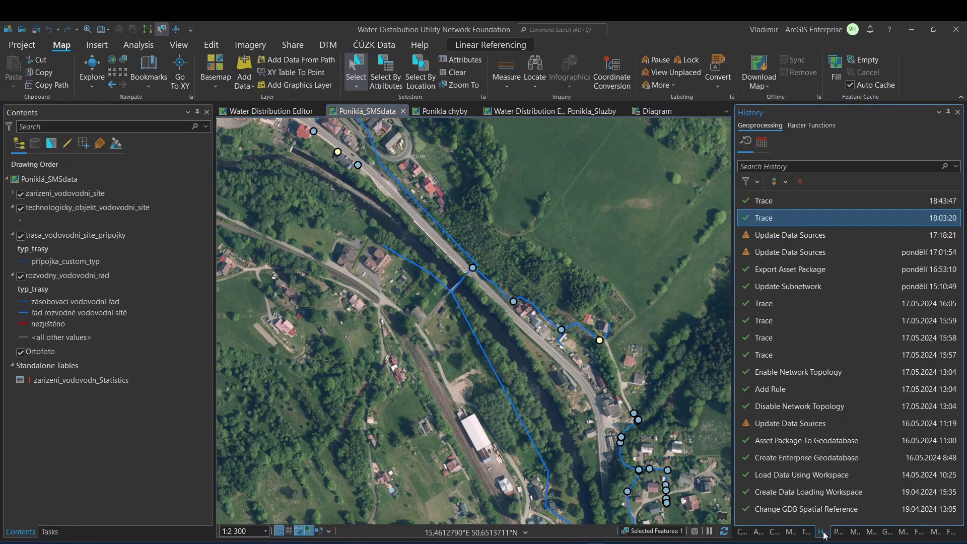
{"action": "mouse_move", "coordinate": [824, 217]}
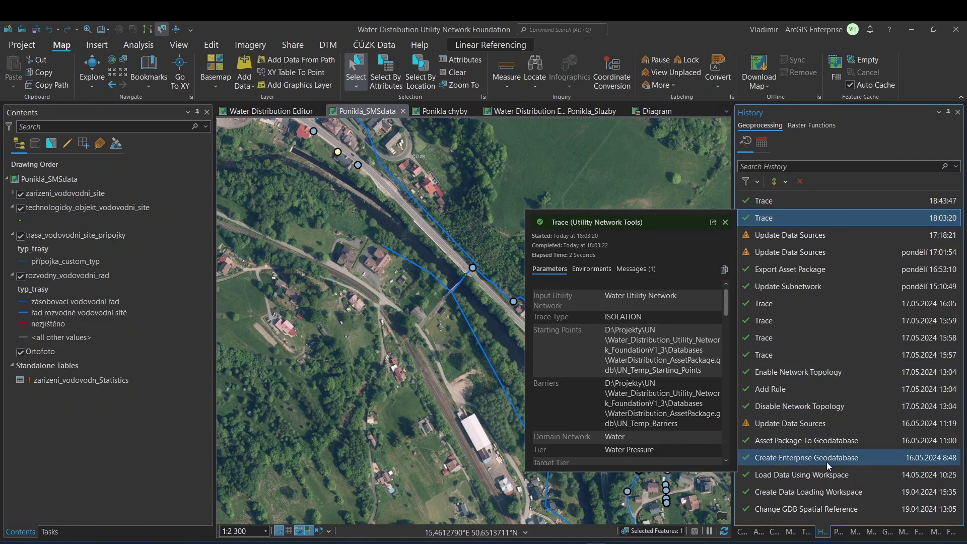
{"action": "double_click", "coordinate": [839, 492]}
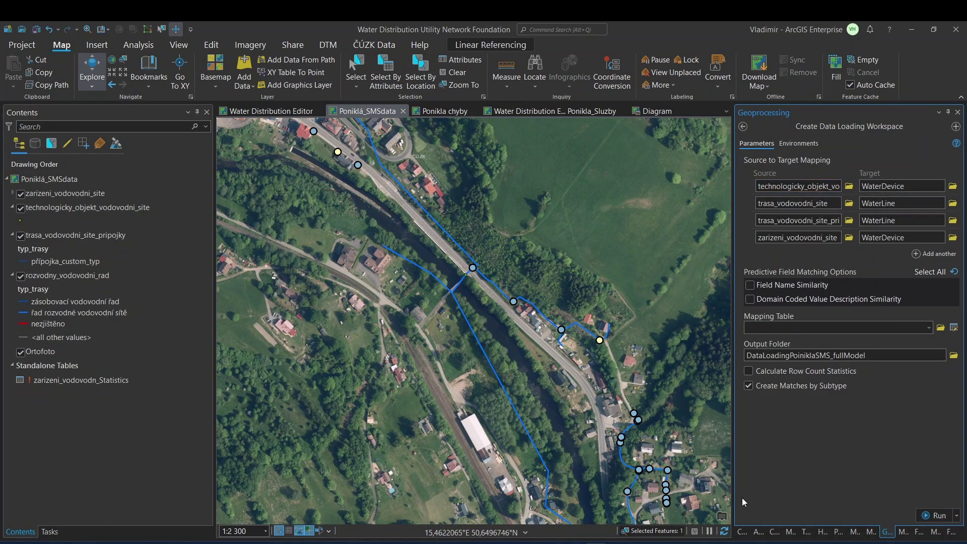
Step: Switch to the DataReference.xlsx workbook in Excel and review its source, target and mapping workbook columns
{"action": "mouse_move", "coordinate": [617, 540]}
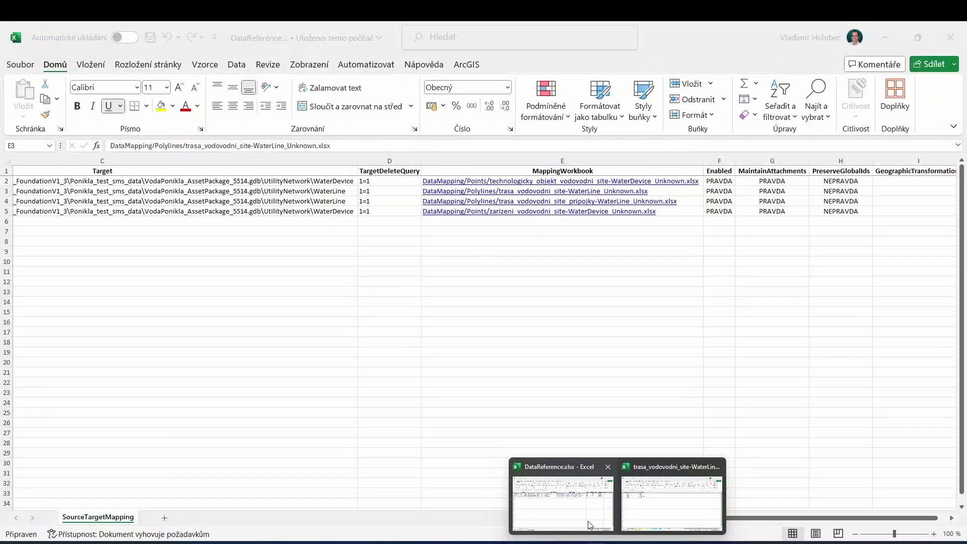
{"action": "left_click", "coordinate": [591, 526]}
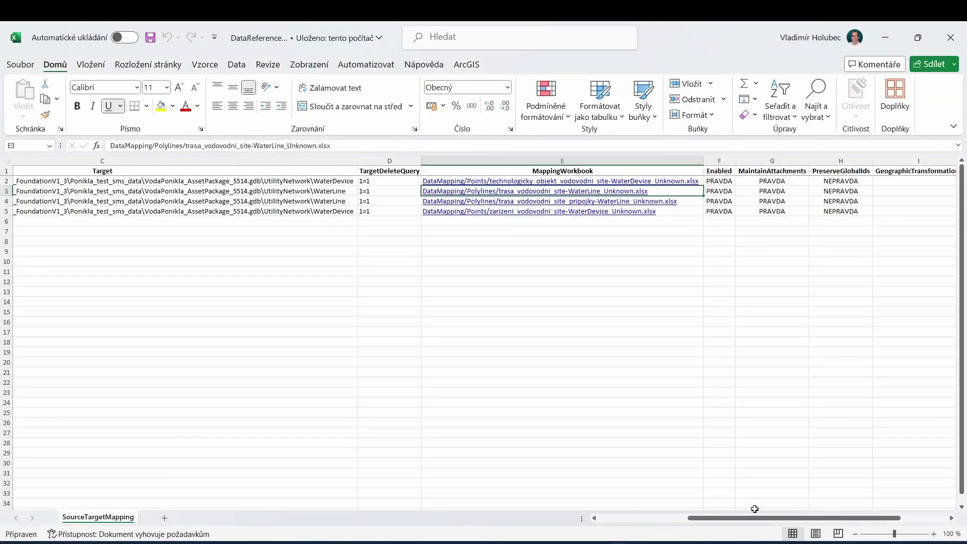
{"action": "left_click_drag", "start_coordinate": [767, 522], "coordinate": [646, 529]}
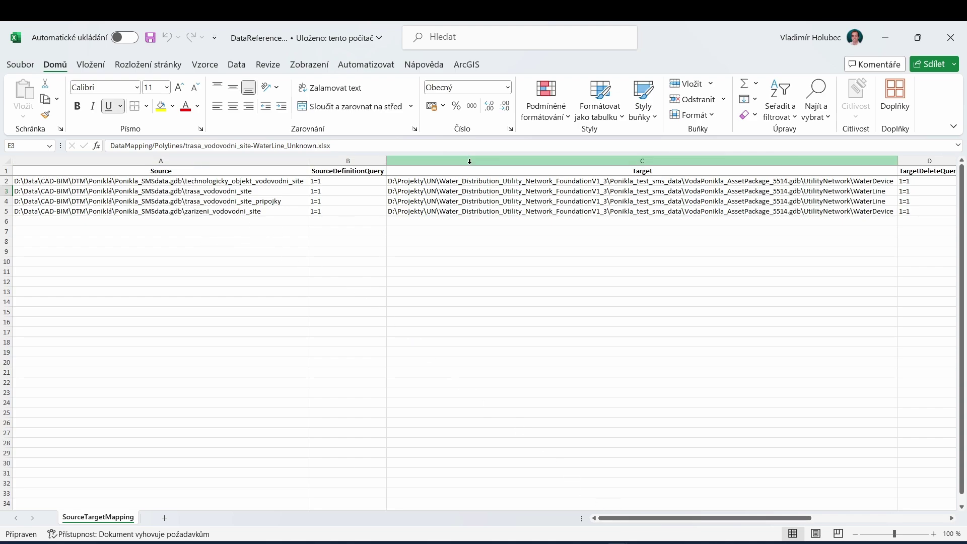
{"action": "left_click_drag", "start_coordinate": [676, 518], "coordinate": [793, 518]}
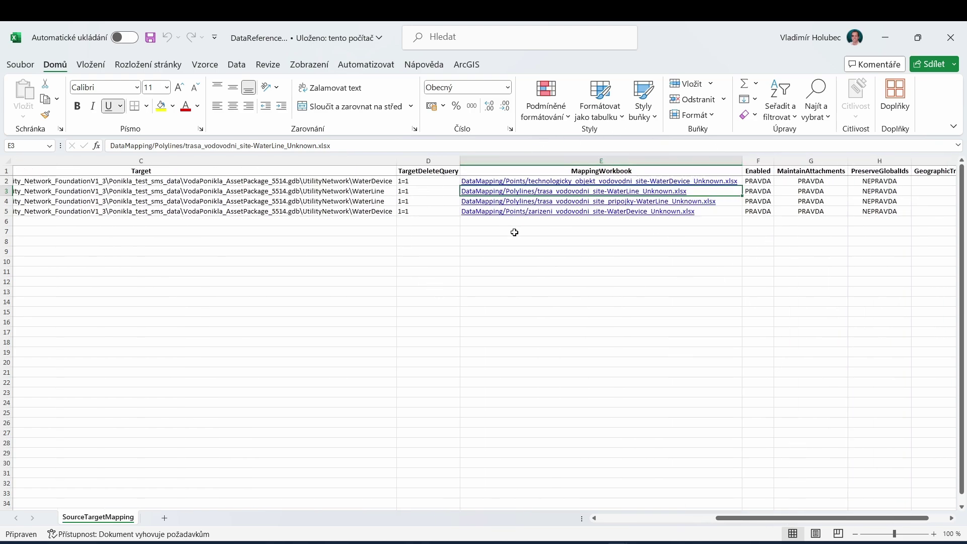
Step: Switch to the trasa_vodovodni_site-WaterLine_Unknown workbook and review its Mapping, SourceSchema, TargetSchema, typ_trasy and material_kod sheets
{"action": "mouse_move", "coordinate": [618, 543]}
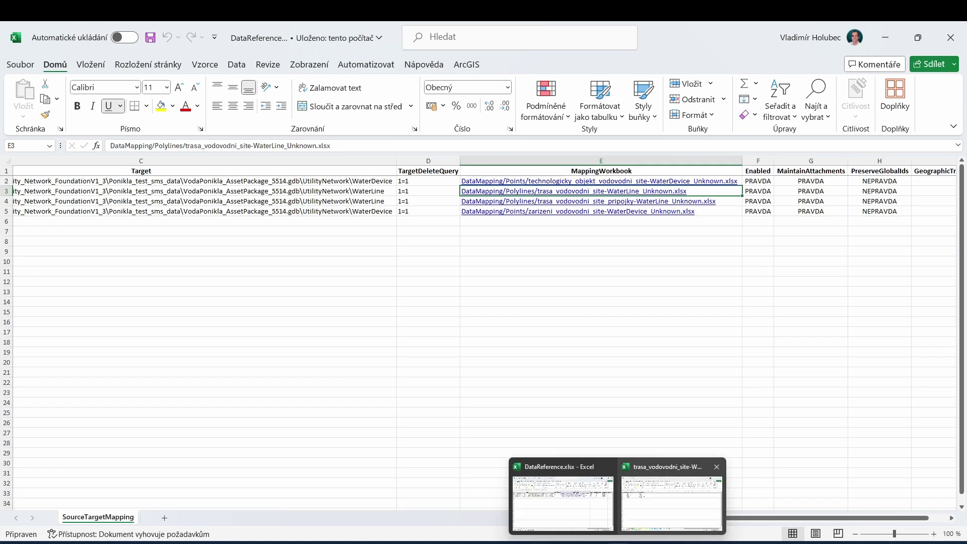
{"action": "left_click", "coordinate": [651, 519]}
{"action": "left_click", "coordinate": [112, 518]}
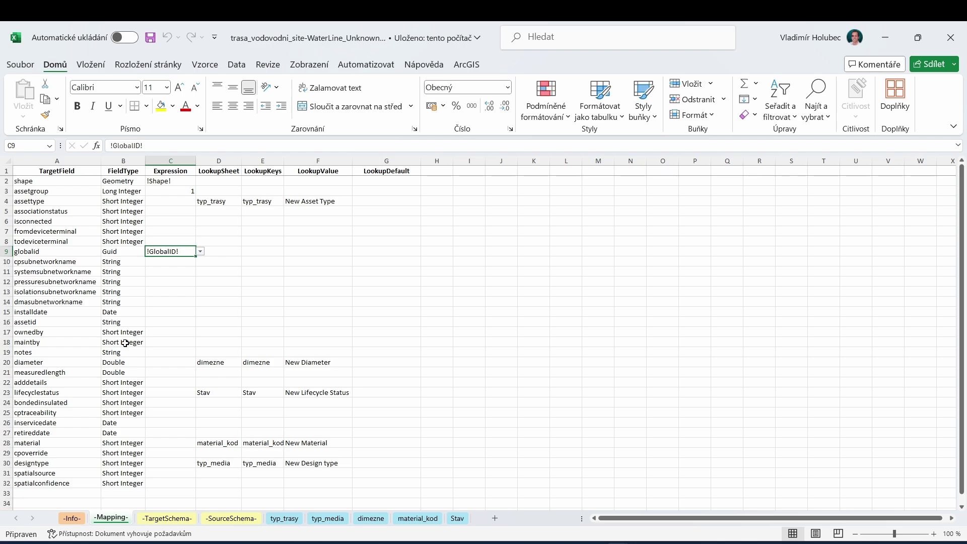
{"action": "left_click", "coordinate": [232, 518]}
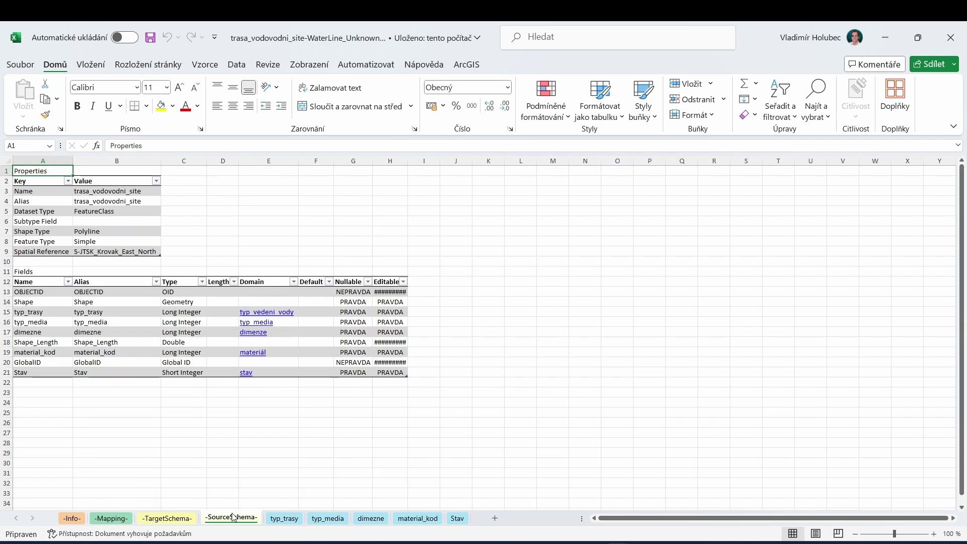
{"action": "left_click", "coordinate": [173, 518]}
{"action": "left_click", "coordinate": [109, 519]}
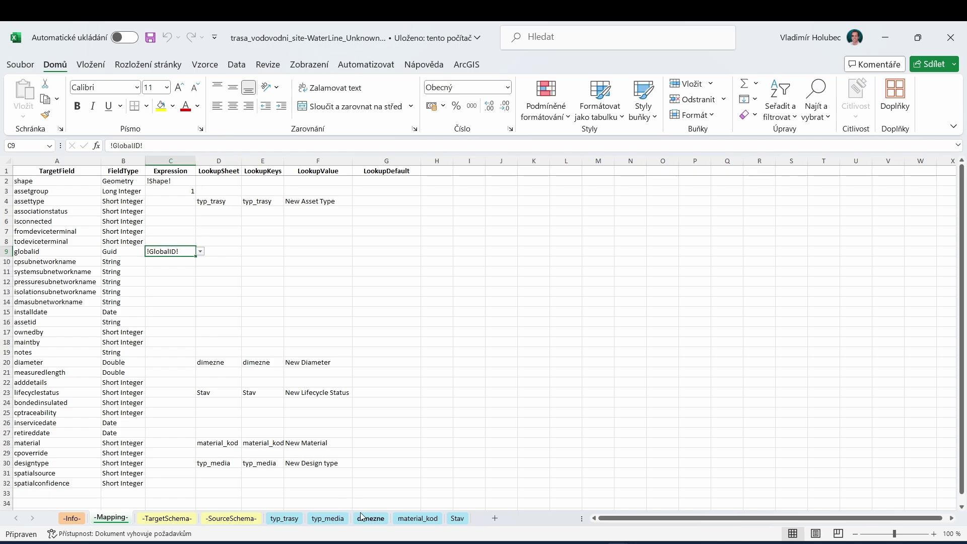
{"action": "left_click", "coordinate": [302, 520]}
{"action": "left_click", "coordinate": [399, 519]}
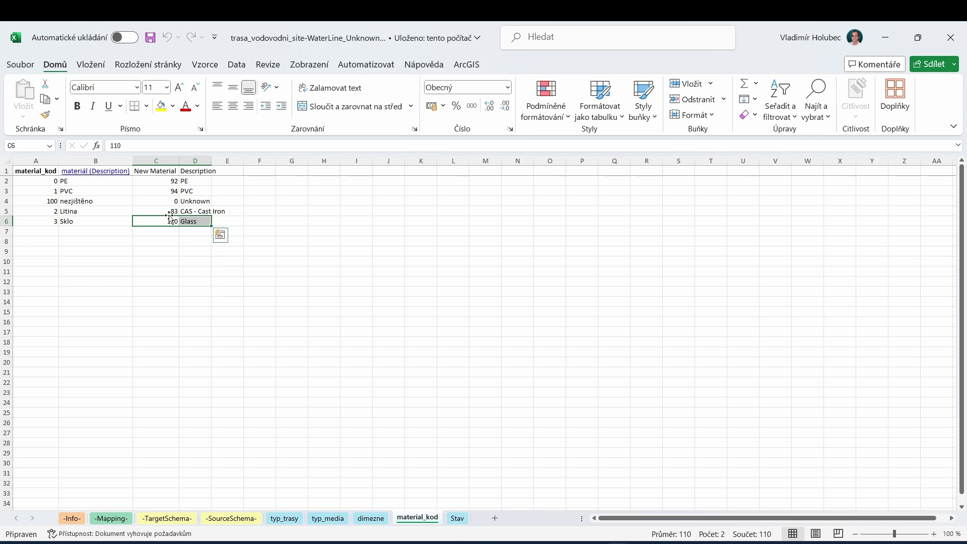
Step: Review the source material descriptions against the New Material codes and descriptions on the material_kod sheet
{"action": "left_click_drag", "start_coordinate": [73, 182], "coordinate": [76, 222]}
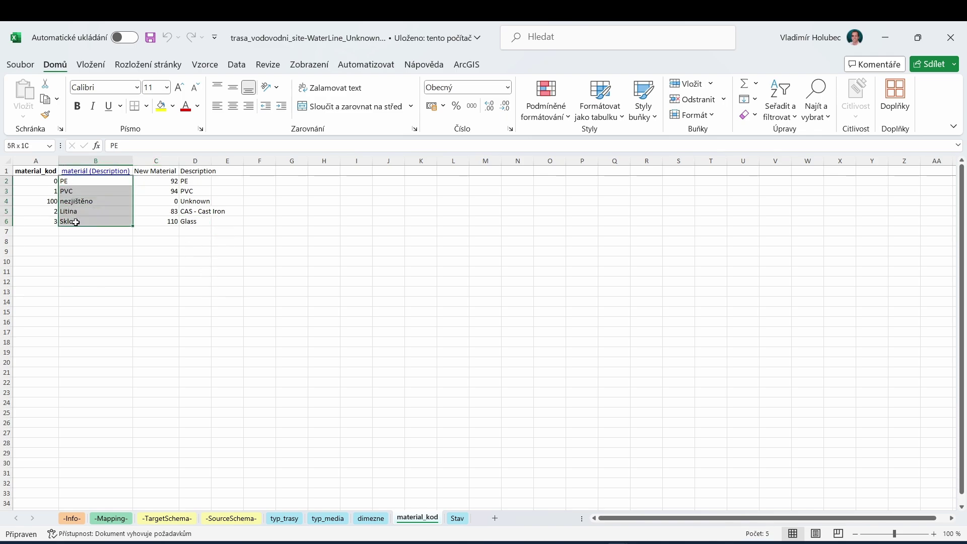
{"action": "left_click_drag", "start_coordinate": [178, 180], "coordinate": [202, 220]}
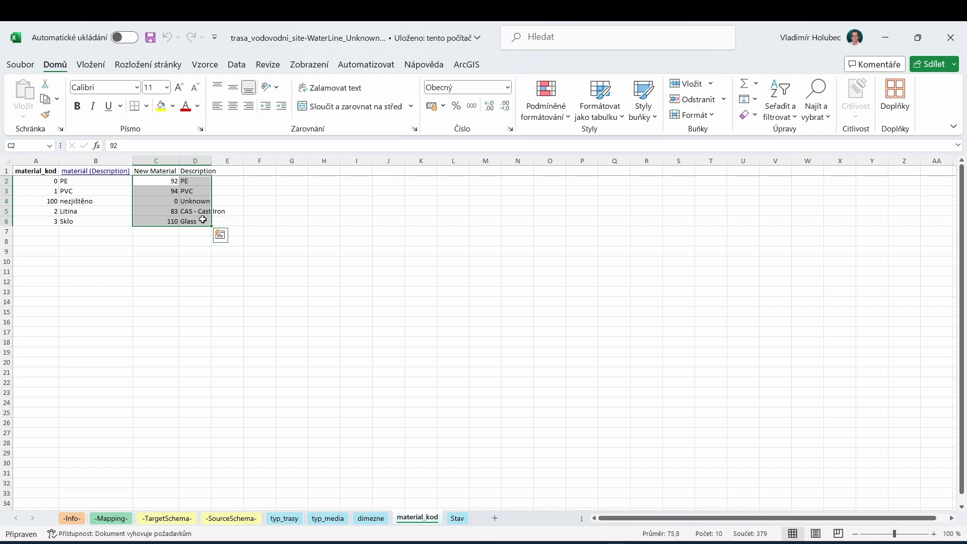
{"action": "key", "text": "Escape"}
Step: Switch to the web browser and bring up the ArcGIS Solutions utility data dictionary and its page address
{"action": "left_click", "coordinate": [529, 507]}
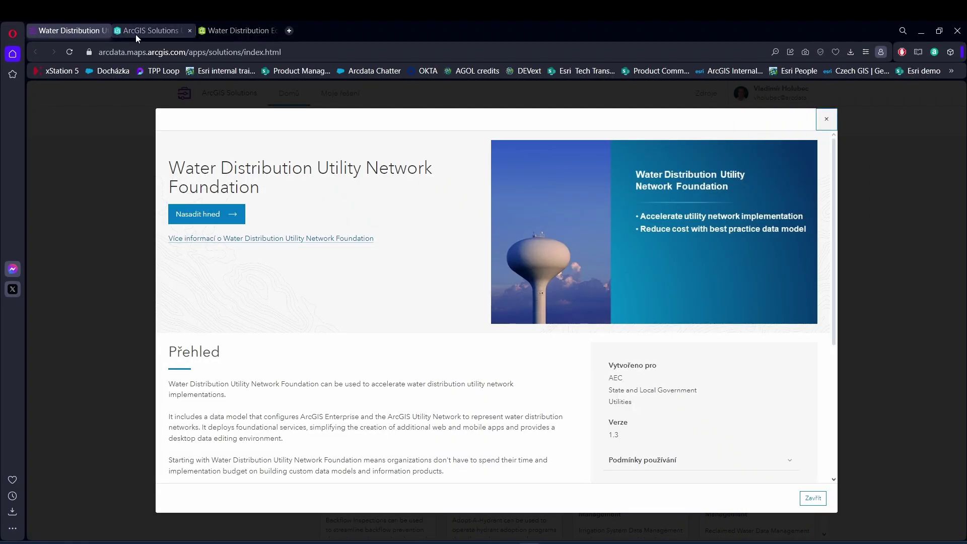
{"action": "left_click", "coordinate": [136, 31]}
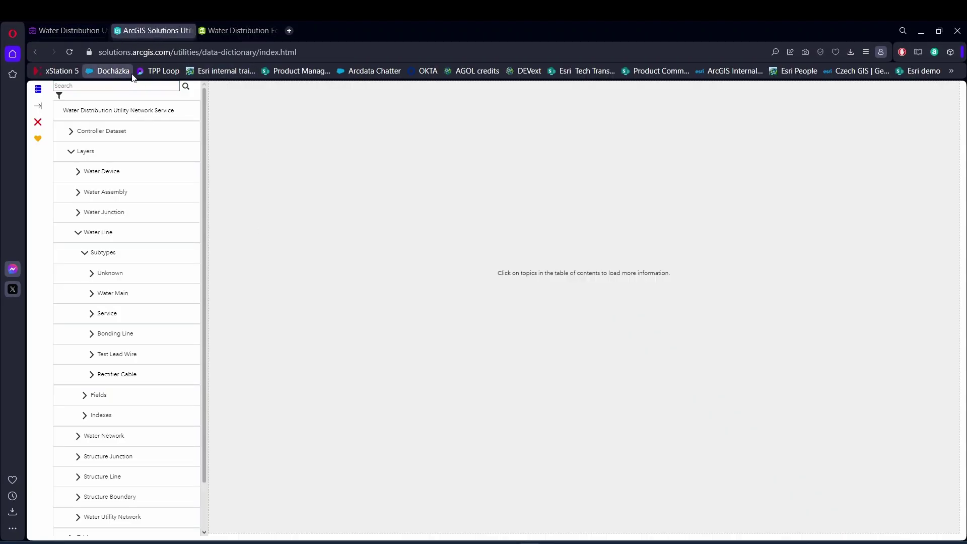
{"action": "left_click", "coordinate": [333, 52]}
{"action": "left_click_drag", "start_coordinate": [332, 52], "coordinate": [412, 48]}
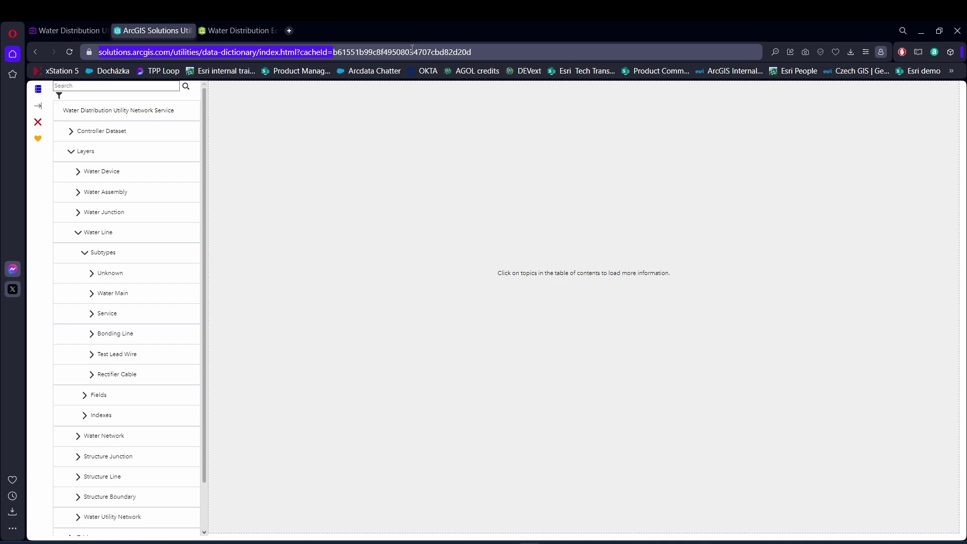
Step: Expand the Water Line layer down to the Water Main asset types and review the Water Main subtype's properties
{"action": "left_click", "coordinate": [78, 233]}
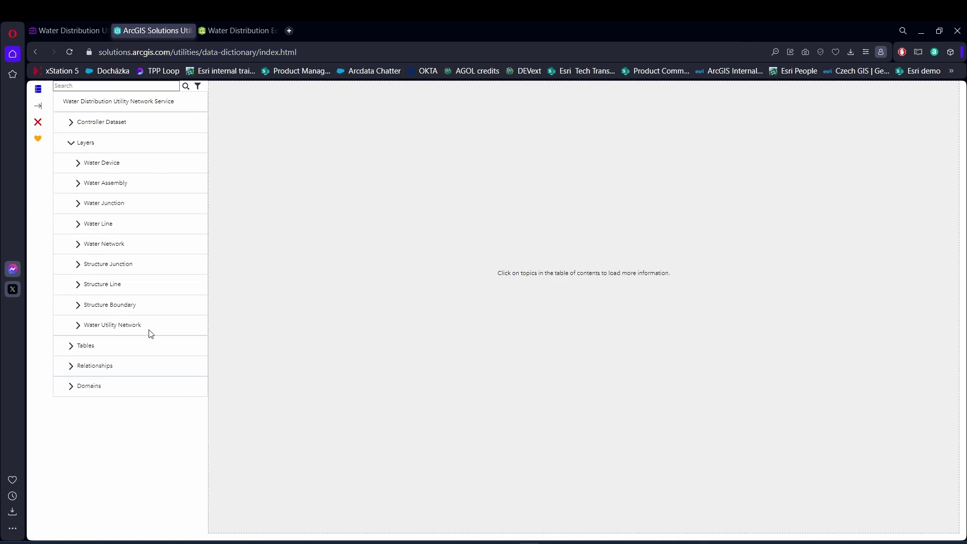
{"action": "left_click", "coordinate": [78, 224]}
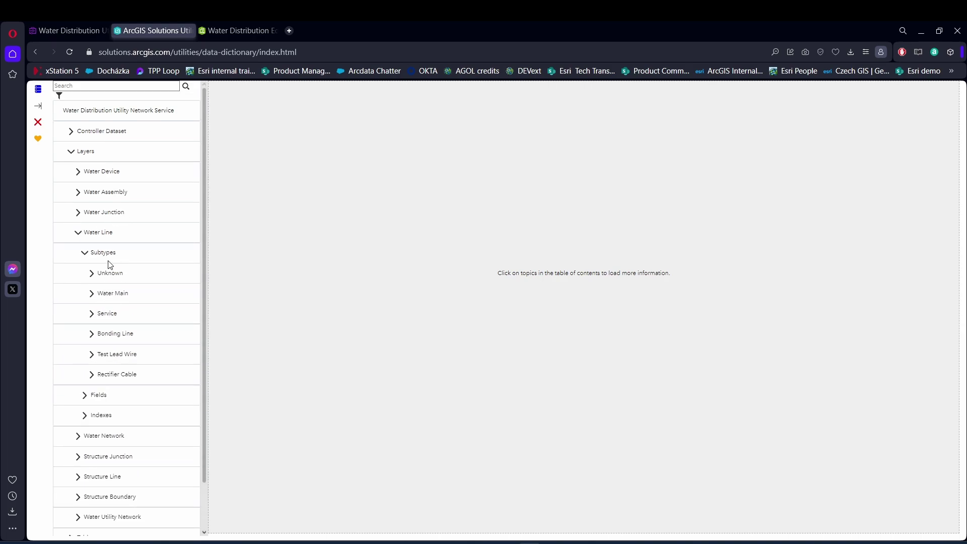
{"action": "left_click", "coordinate": [91, 301]}
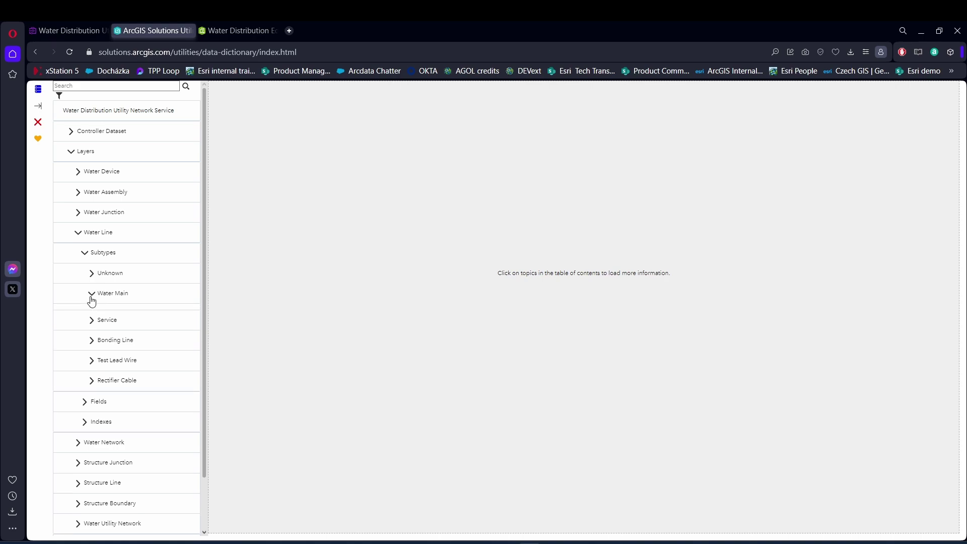
{"action": "left_click", "coordinate": [101, 315]}
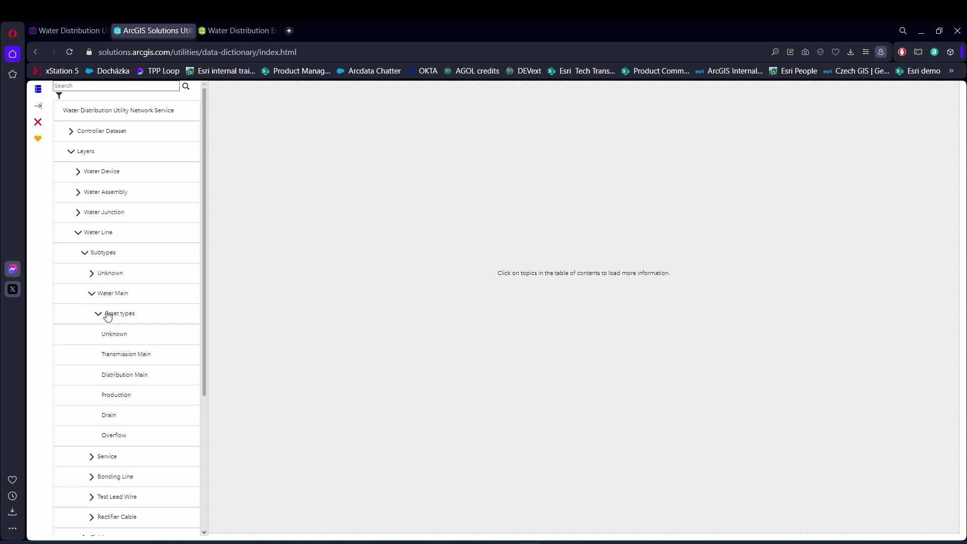
{"action": "left_click", "coordinate": [108, 298]}
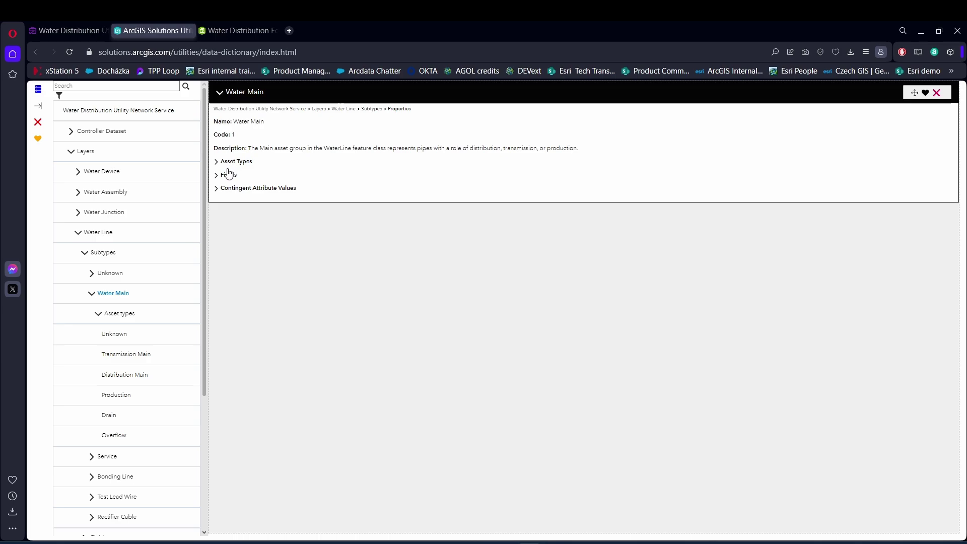
{"action": "left_click_drag", "start_coordinate": [277, 149], "coordinate": [341, 150]}
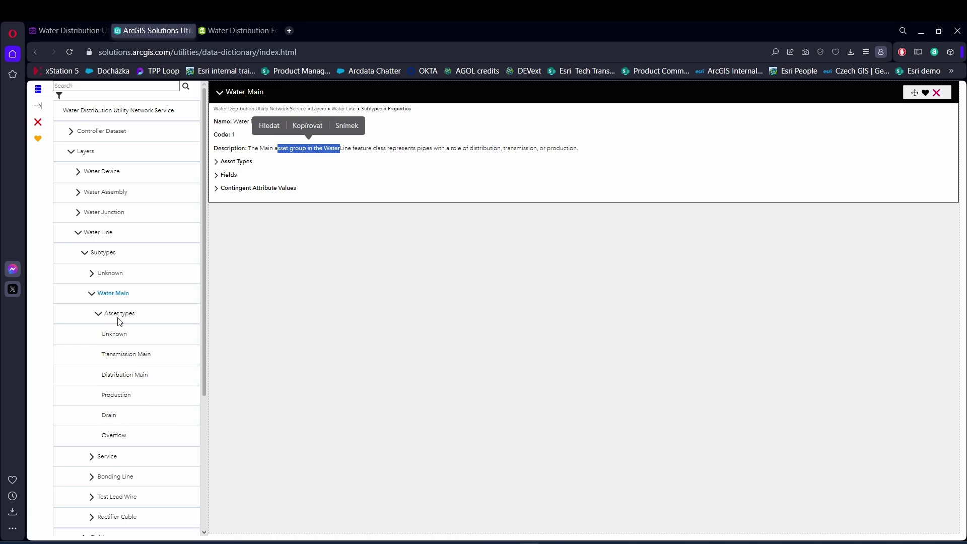
Step: Open the Water Line layer's subtypes and properties in the data dictionary and look through its list of fields
{"action": "left_click", "coordinate": [97, 254]}
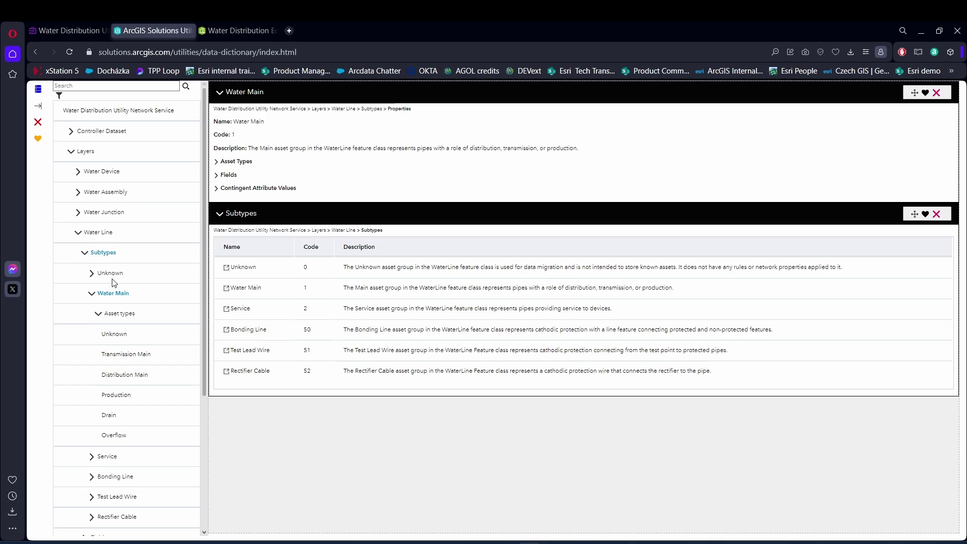
{"action": "left_click", "coordinate": [100, 231]}
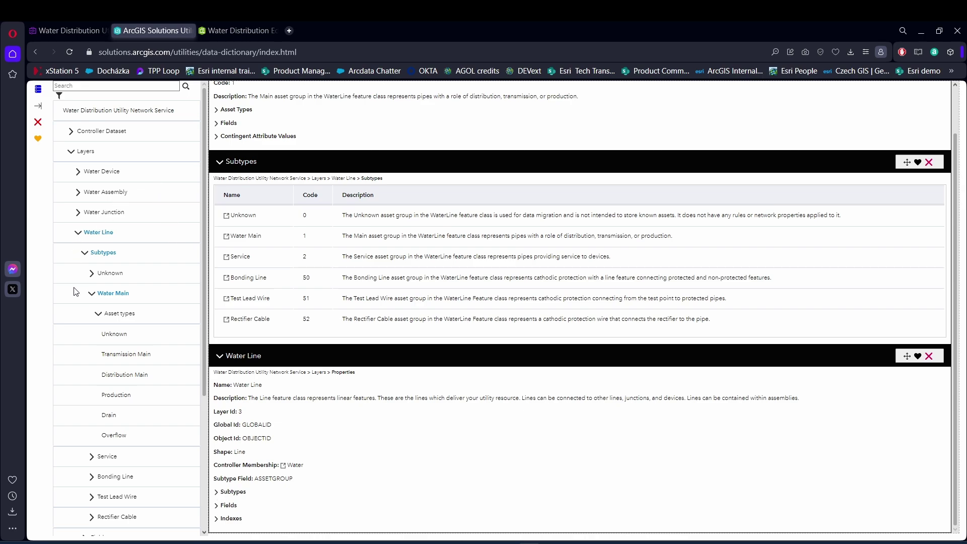
{"action": "left_click", "coordinate": [220, 506]}
{"action": "scroll", "coordinate": [367, 443], "scroll_direction": "down", "scroll_amount": 5}
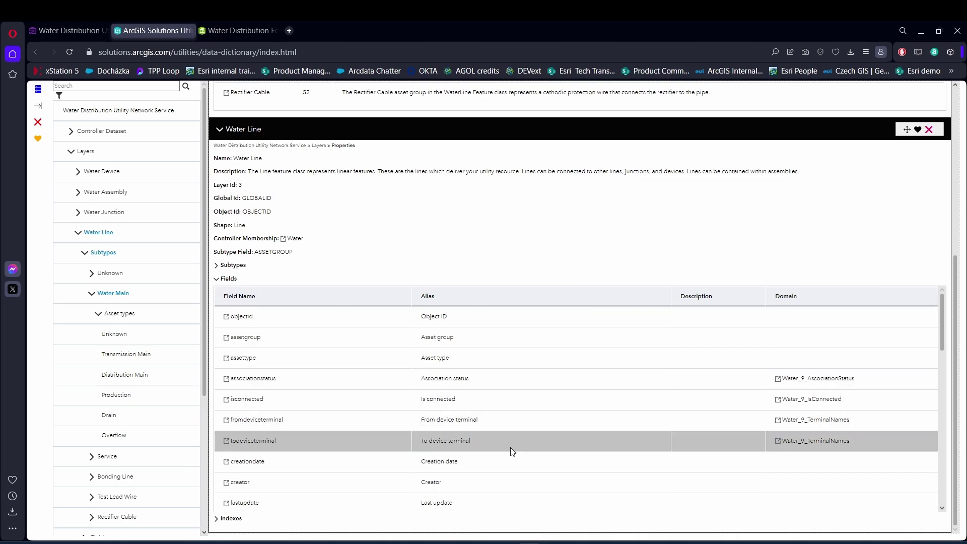
{"action": "scroll", "coordinate": [509, 454], "scroll_direction": "down", "scroll_amount": 5}
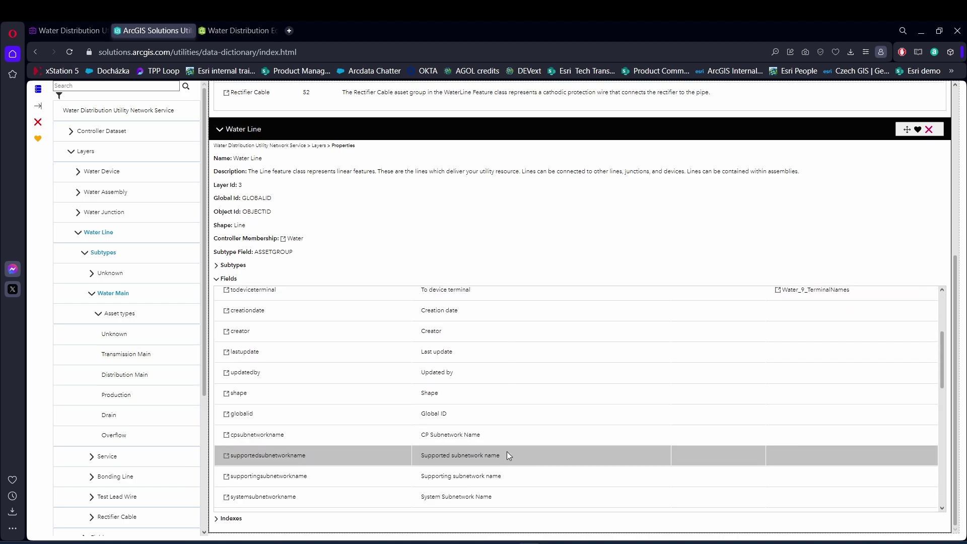
{"action": "scroll", "coordinate": [507, 457], "scroll_direction": "up", "scroll_amount": 10}
{"action": "scroll", "coordinate": [508, 457], "scroll_direction": "down", "scroll_amount": 15}
Step: Search the data dictionary page for "mater" and review the properties of the Water Line material field
{"action": "key", "text": "ctrl+f"}
{"action": "type", "text": "mar"}
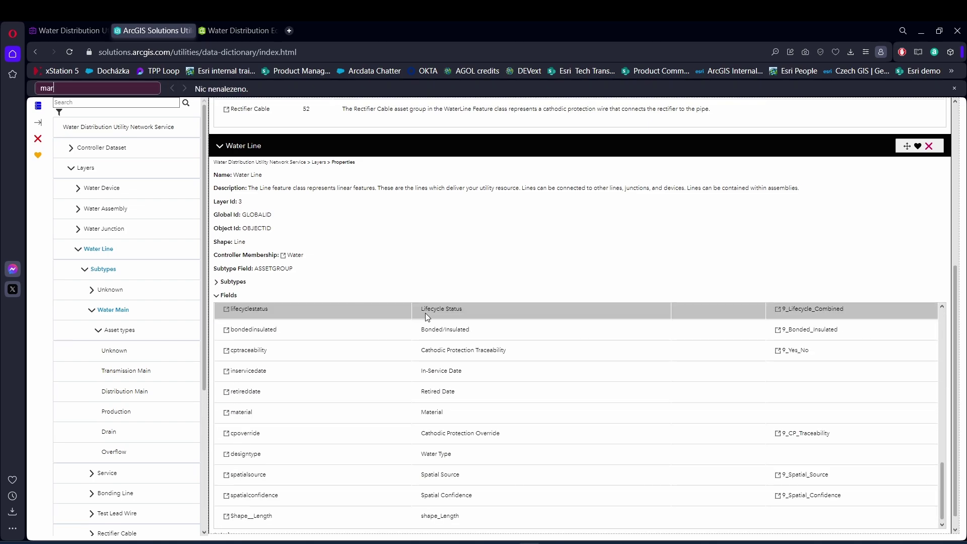
{"action": "key", "text": "BackSpace"}
{"action": "type", "text": "ter"}
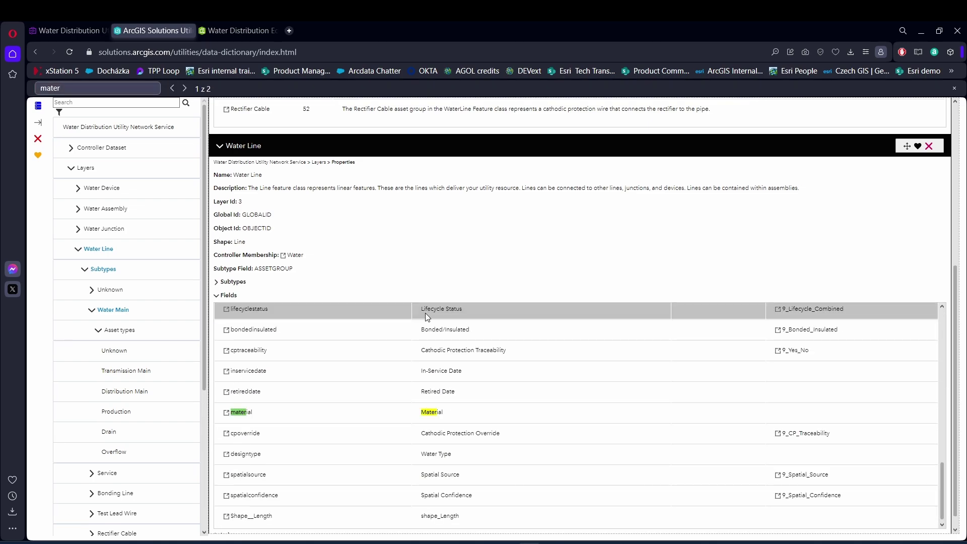
{"action": "scroll", "coordinate": [439, 429], "scroll_direction": "down", "scroll_amount": 1}
{"action": "left_click", "coordinate": [227, 408]}
{"action": "scroll", "coordinate": [228, 408], "scroll_direction": "down", "scroll_amount": 2}
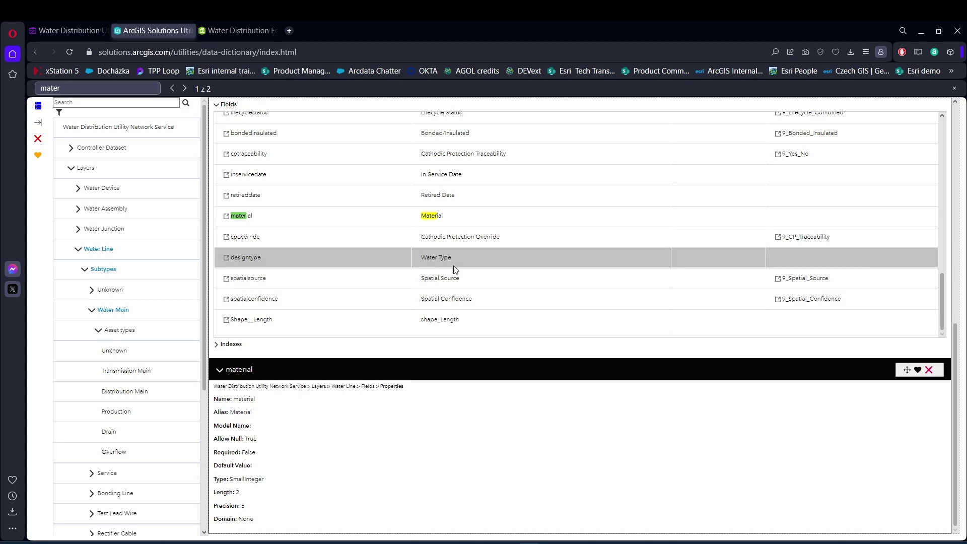
{"action": "scroll", "coordinate": [453, 267], "scroll_direction": "up", "scroll_amount": 2}
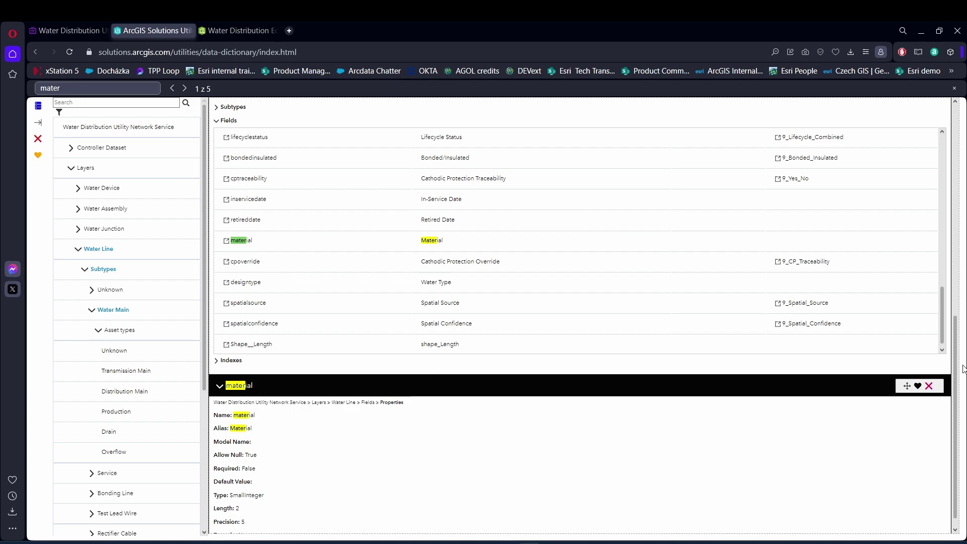
Step: List the Water Main subtype's fields and open the 9_Water_Main_Material domain of its material field to see the coded values
{"action": "scroll", "coordinate": [964, 369], "scroll_direction": "up", "scroll_amount": 10}
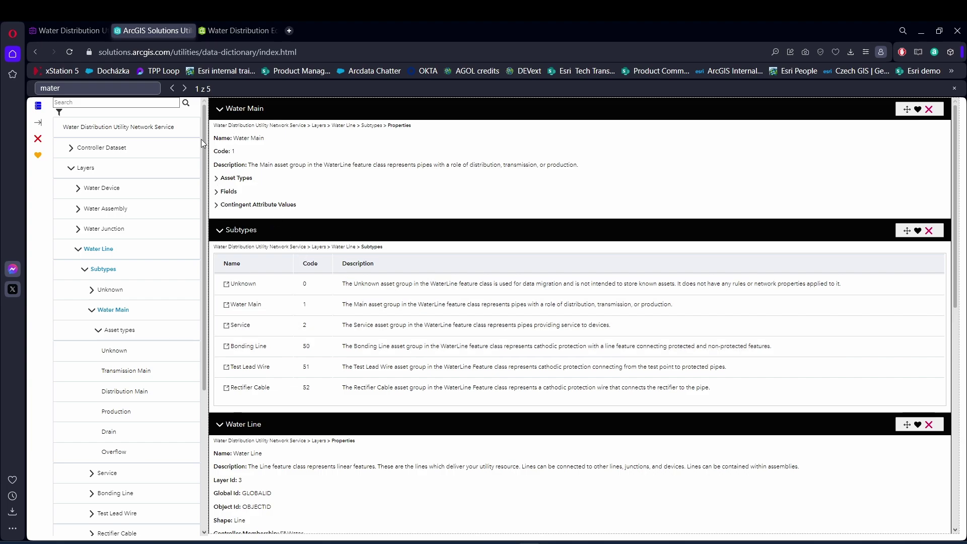
{"action": "left_click", "coordinate": [217, 193]}
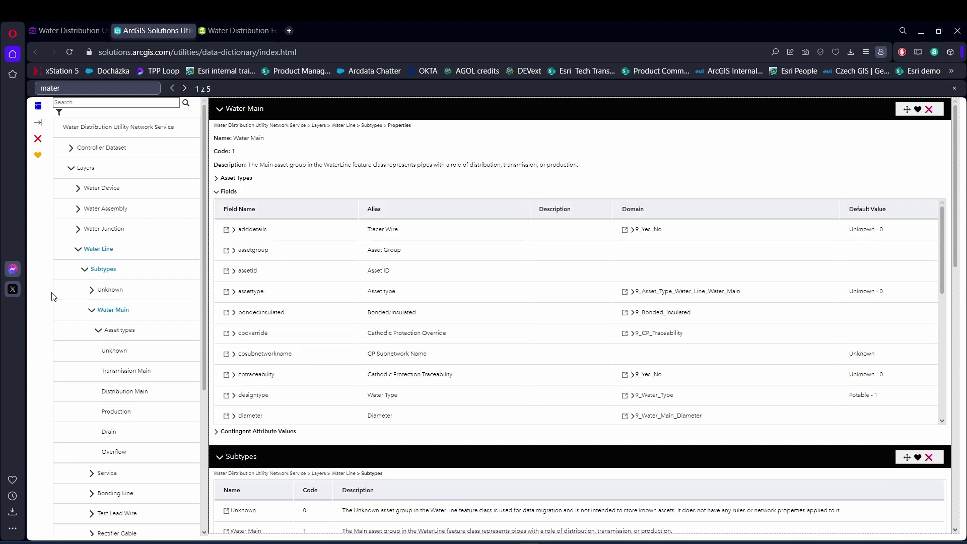
{"action": "scroll", "coordinate": [296, 304], "scroll_direction": "down", "scroll_amount": 1}
{"action": "scroll", "coordinate": [296, 305], "scroll_direction": "down", "scroll_amount": 3}
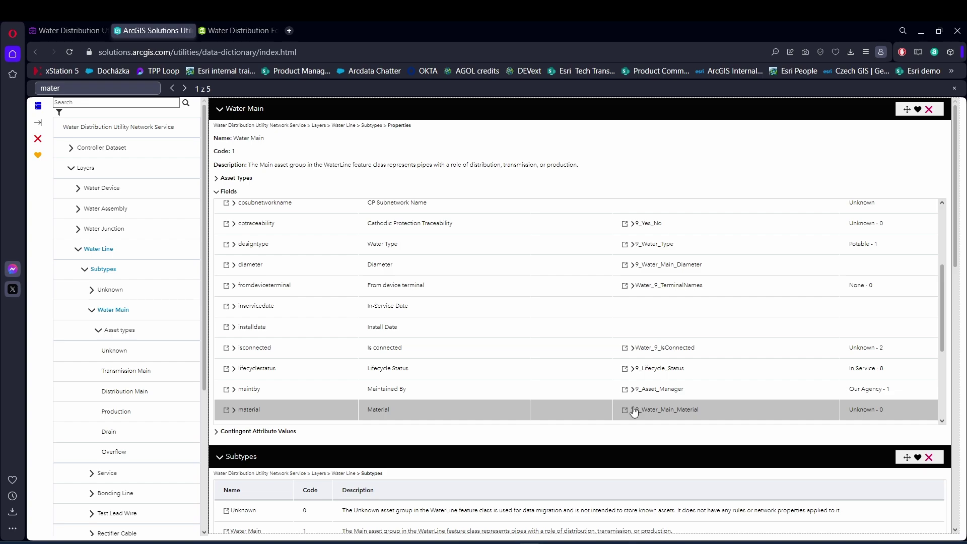
{"action": "scroll", "coordinate": [635, 413], "scroll_direction": "down", "scroll_amount": 1}
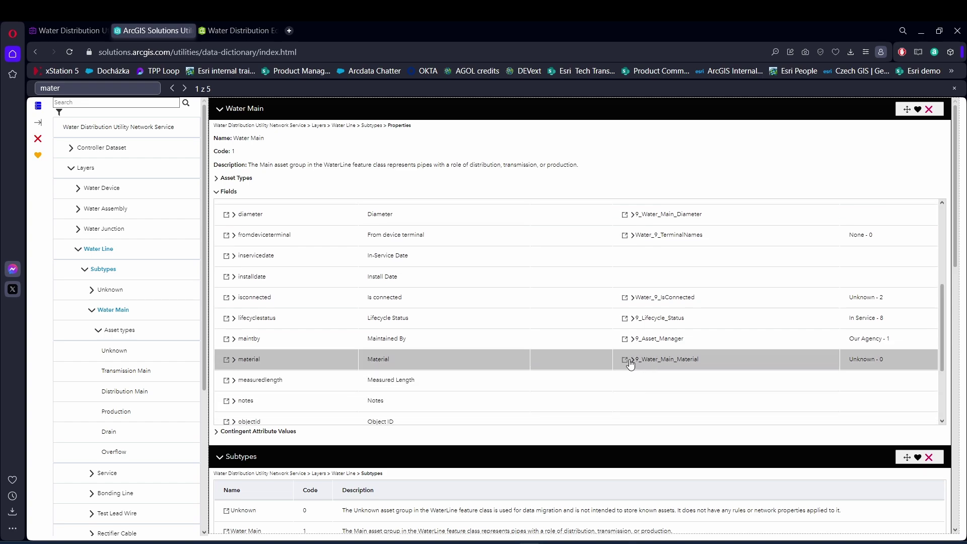
{"action": "left_click", "coordinate": [629, 361]}
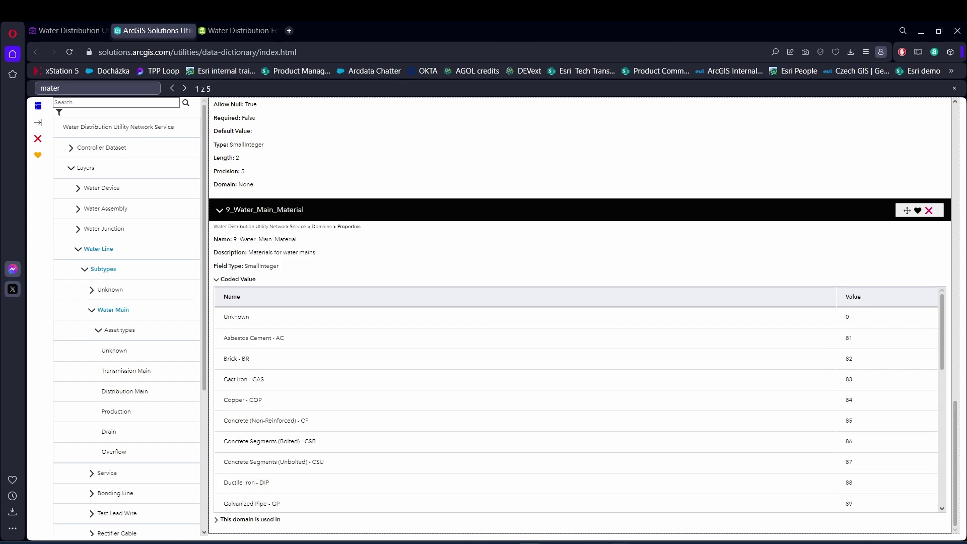
Step: Switch back to Excel and review the Sklo row on material_kod, the Mapping sheet and the DataReference workbook
{"action": "left_click", "coordinate": [658, 507]}
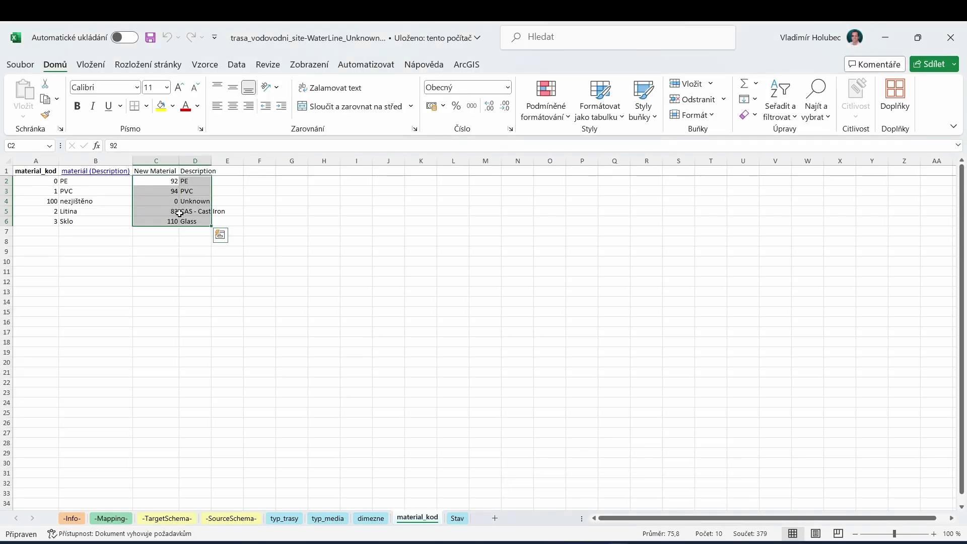
{"action": "left_click", "coordinate": [47, 201]}
{"action": "left_click_drag", "start_coordinate": [55, 221], "coordinate": [200, 219]}
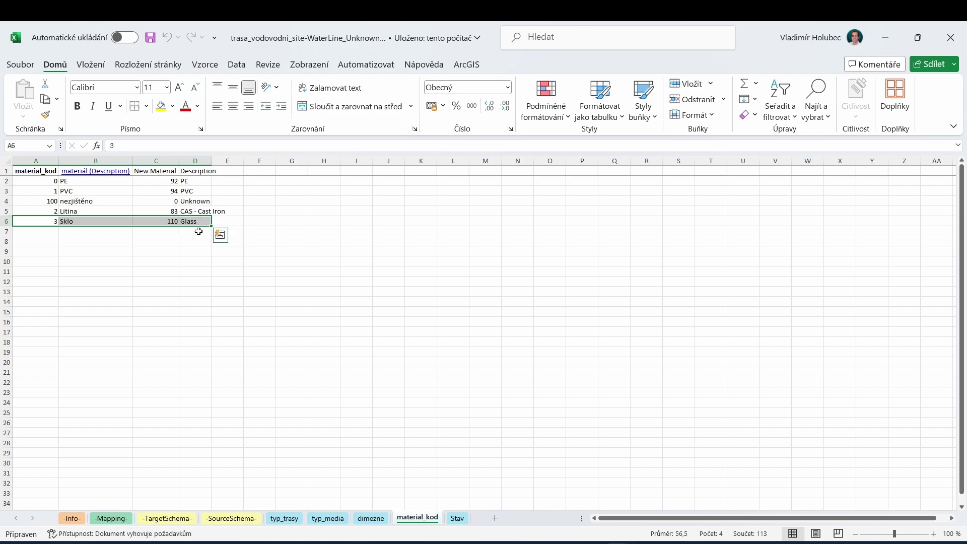
{"action": "left_click", "coordinate": [108, 519]}
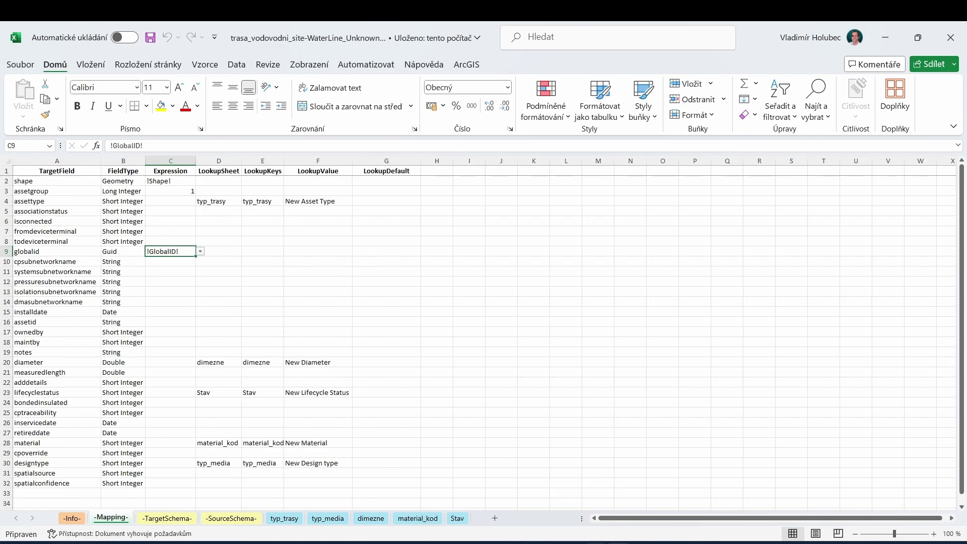
{"action": "mouse_move", "coordinate": [596, 542]}
{"action": "left_click", "coordinate": [587, 518]}
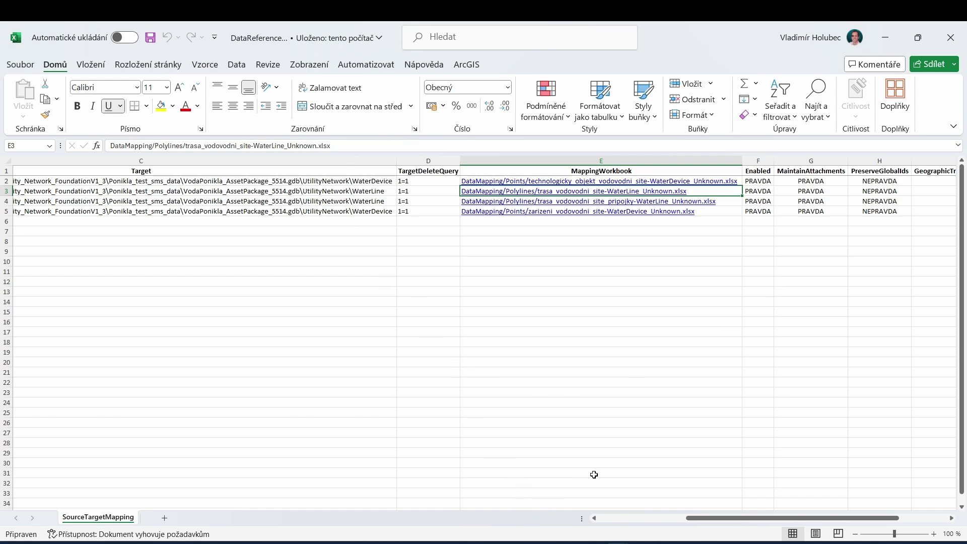
Step: Switch to ArcGIS Pro and open the earlier Load Data Using Workspace run from the history to review its Data Reference Workbook path
{"action": "left_click", "coordinate": [595, 543]}
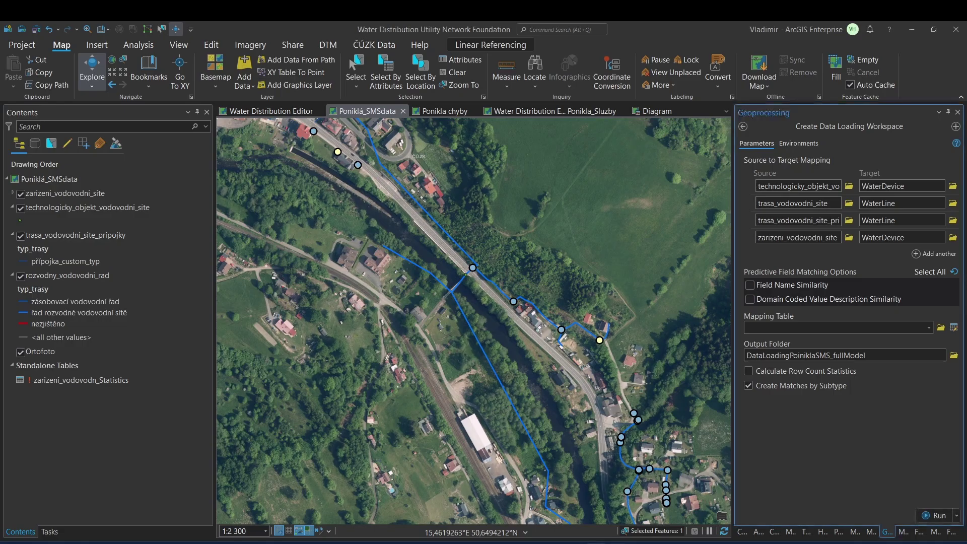
{"action": "left_click", "coordinate": [821, 533]}
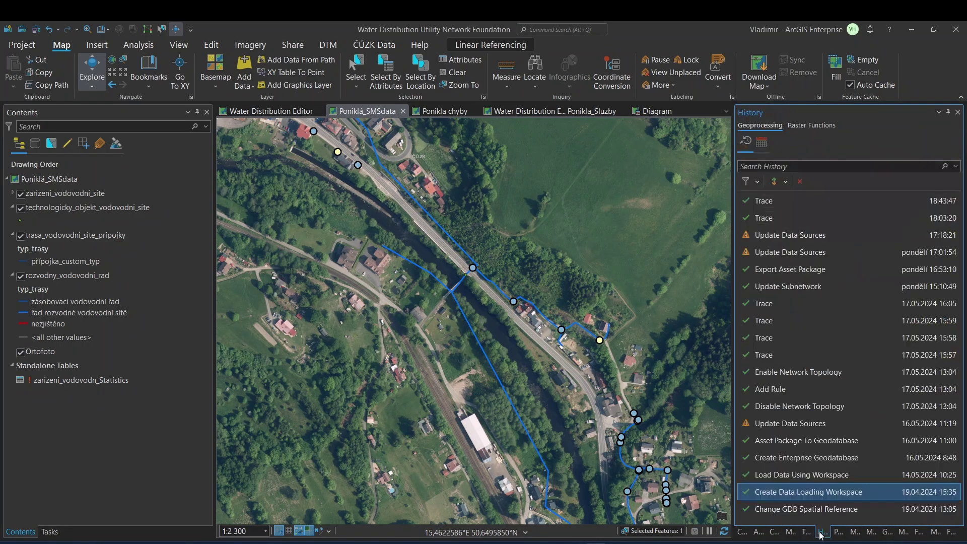
{"action": "double_click", "coordinate": [788, 476]}
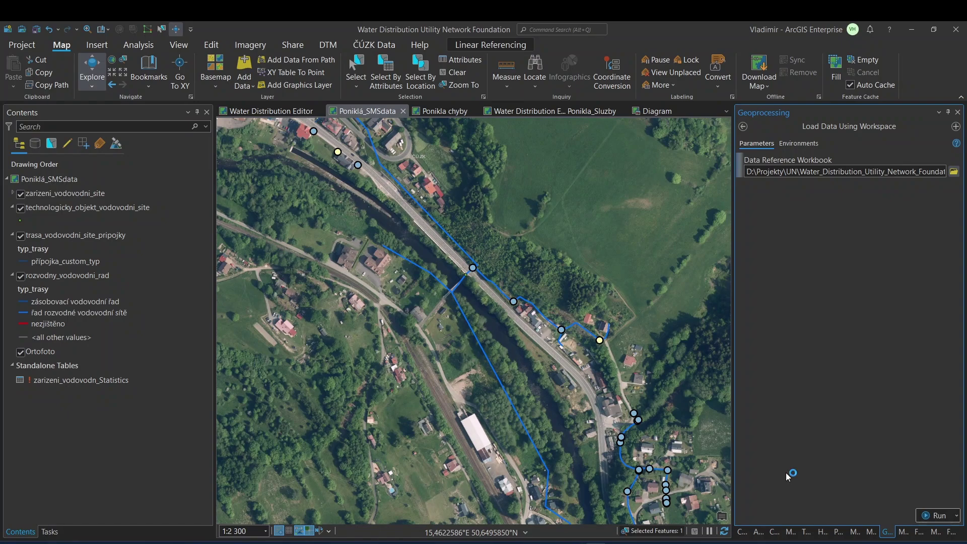
{"action": "triple_click", "coordinate": [871, 173]}
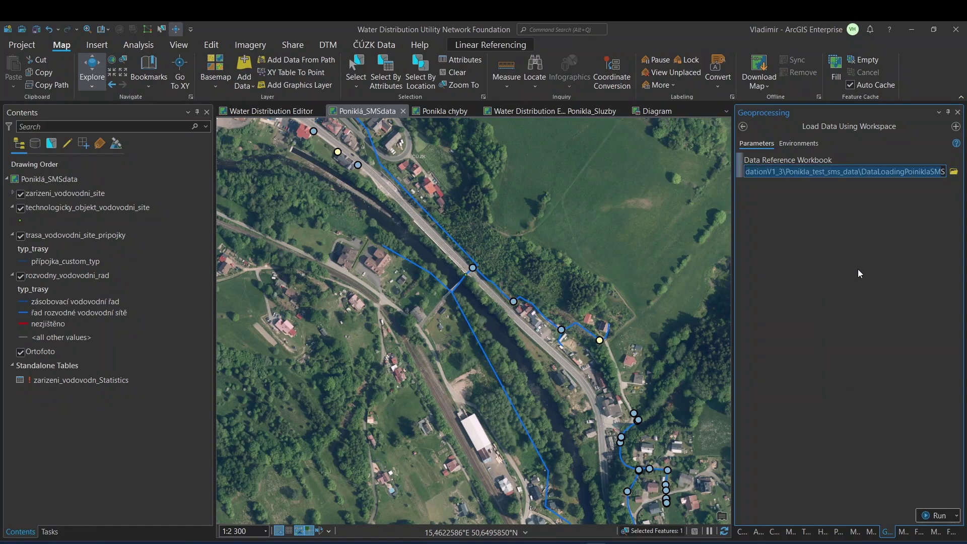
{"action": "left_click", "coordinate": [890, 171]}
{"action": "triple_click", "coordinate": [905, 171]}
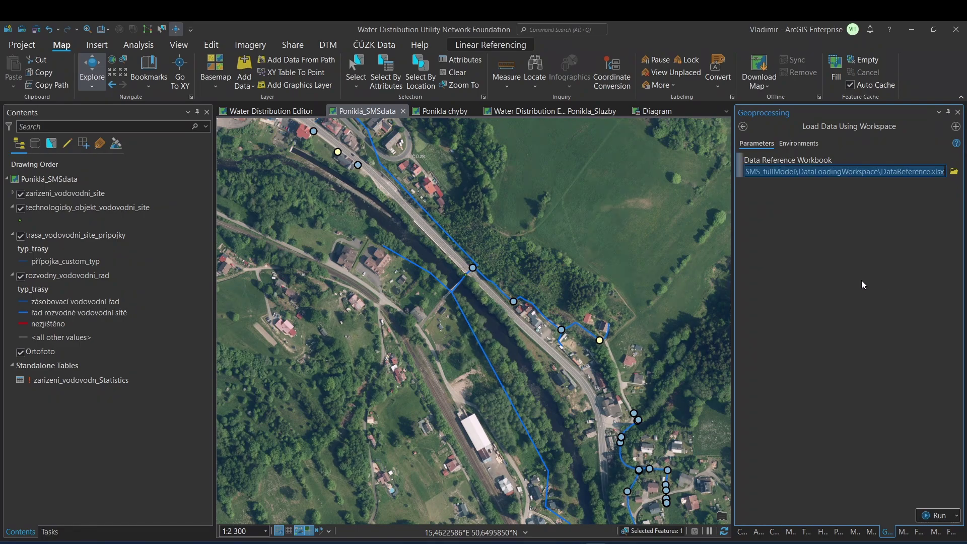
Step: Review the solution's task list, including the single-user prototype and enterprise deployment tasks
{"action": "left_click", "coordinate": [55, 530]}
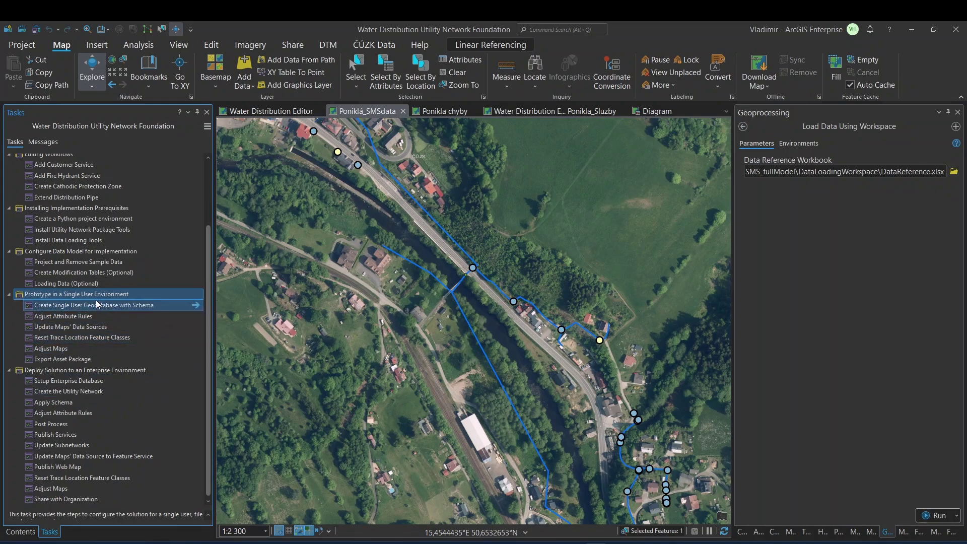
{"action": "double_click", "coordinate": [63, 381]}
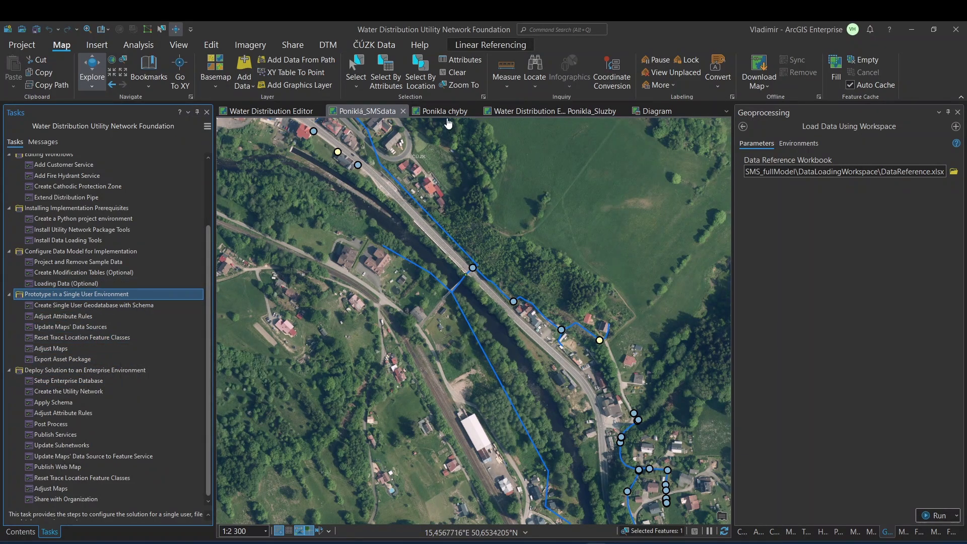
Step: View the whole Poniklá source network on the Poniklá_SMSdata map and switch to the Ponikla chyby map
{"action": "scroll", "coordinate": [513, 305], "scroll_direction": "down", "scroll_amount": 5}
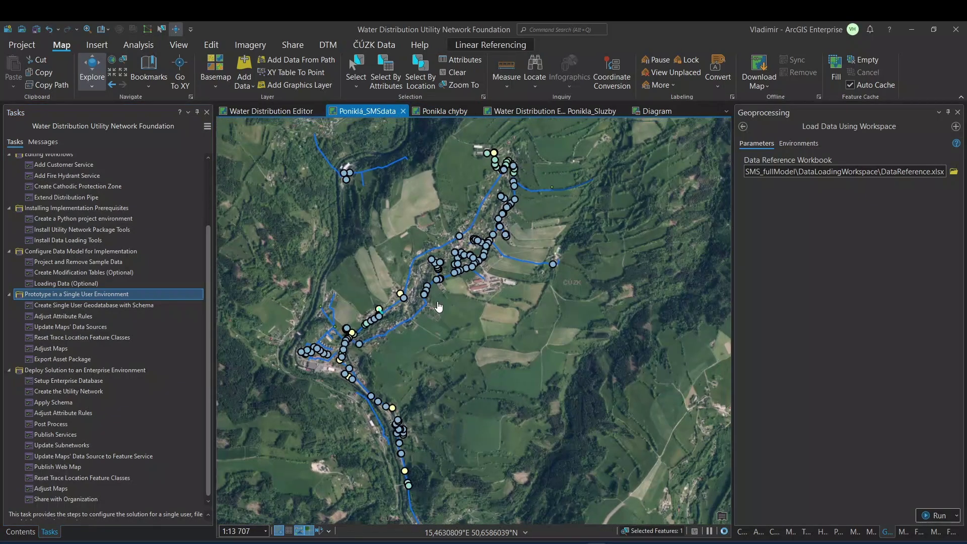
{"action": "scroll", "coordinate": [437, 307], "scroll_direction": "down", "scroll_amount": 2}
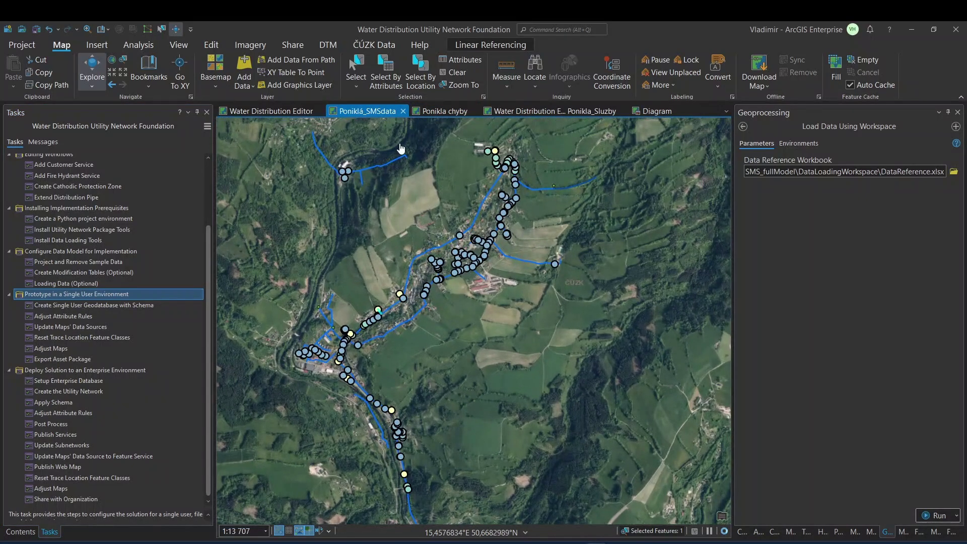
{"action": "left_click", "coordinate": [445, 111]}
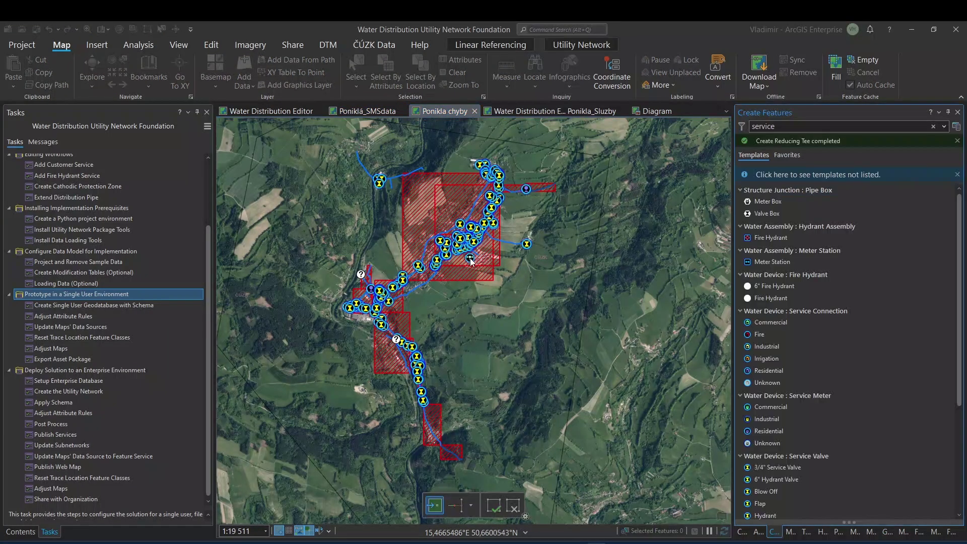